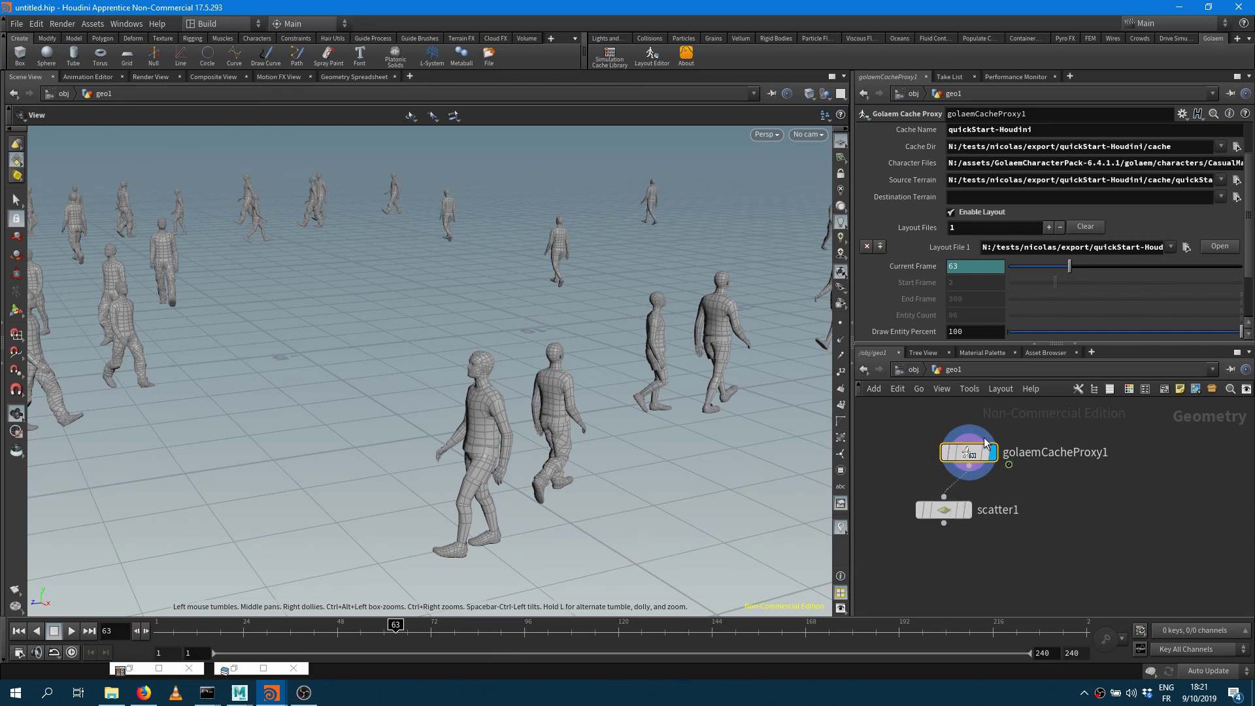
Switch from Houdini to the Maya Golaem Character Maker window showing CasualMan_Light.gcha
mouse_move(970, 462)
In Maya's Character Maker, pan the character graph to bring the body shader nodes into view
mouse_move(239, 692)
left_click(277, 651)
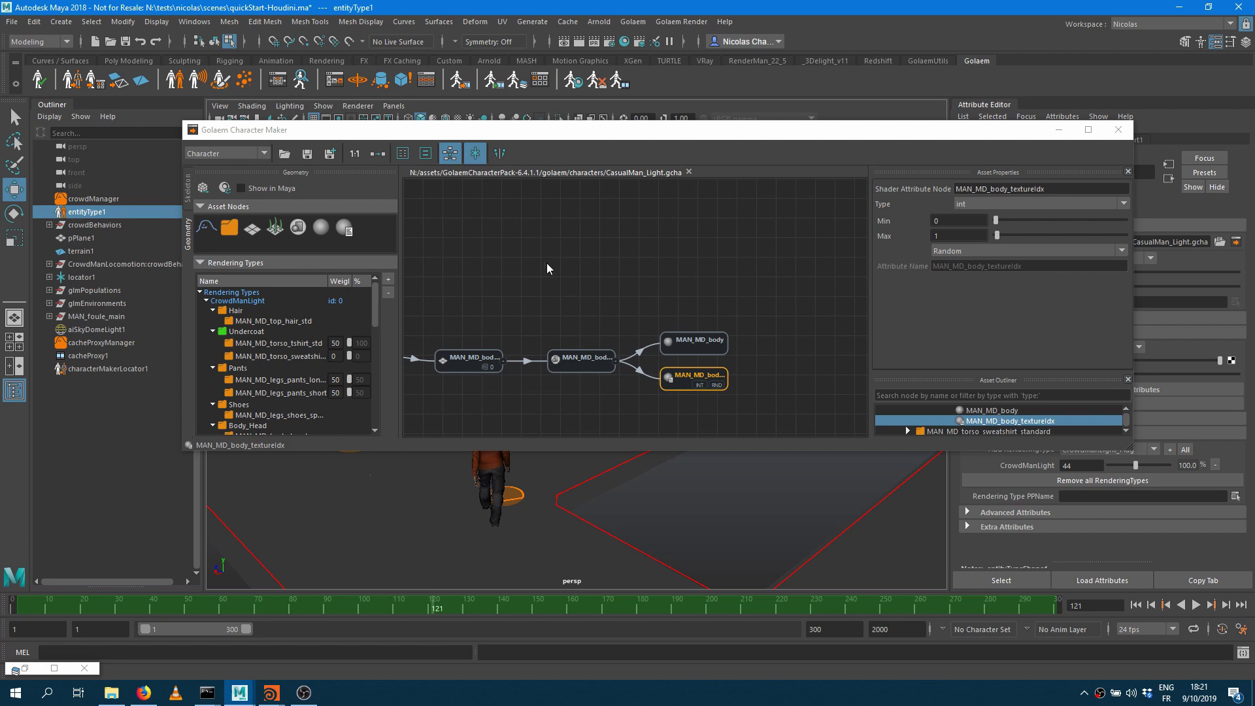
middle_click_drag(409, 366, 681, 315)
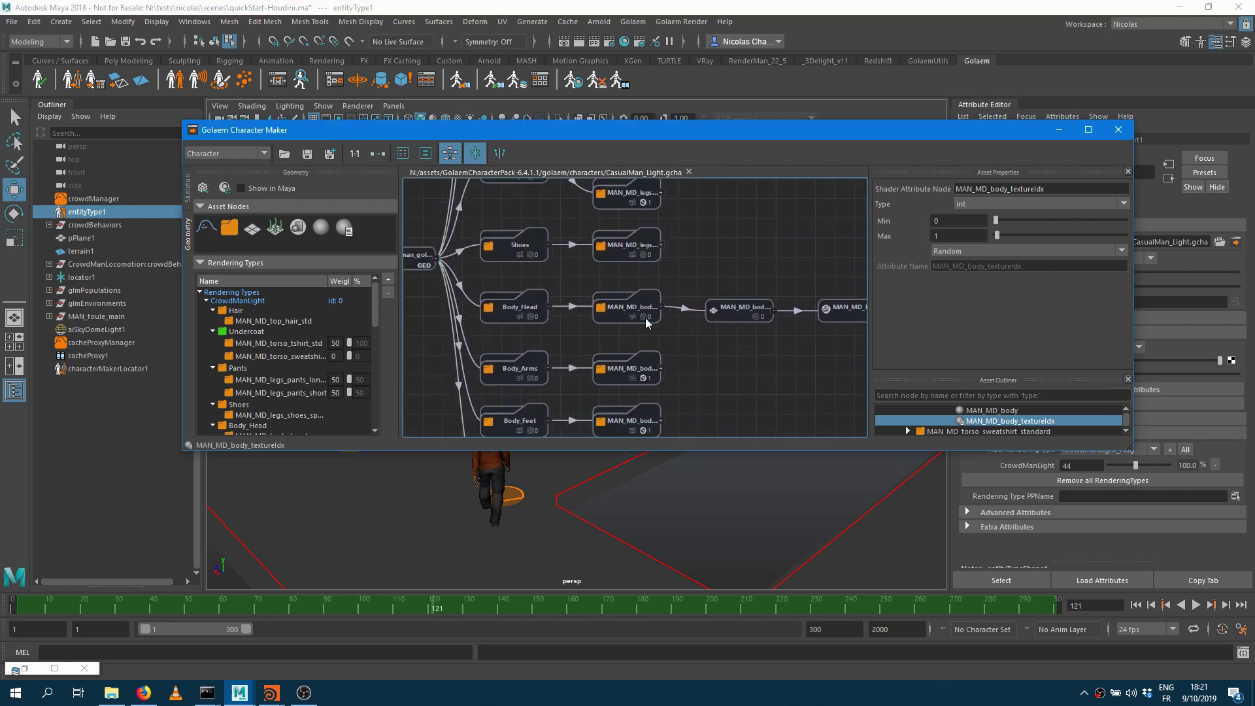
middle_click_drag(787, 286, 502, 317)
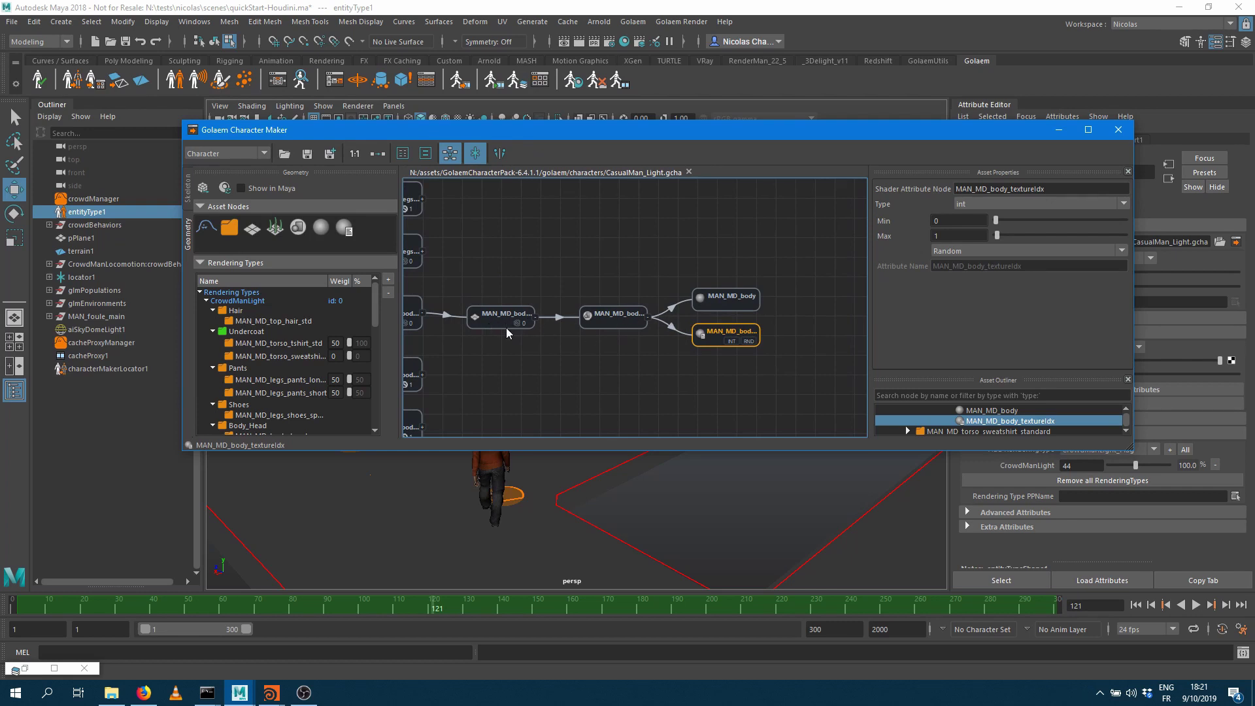
Inspect MAN_MD_body_head, MAN_MD_bodySG and MAN_MD_body, grab the shader name, and return to Houdini
left_click(500, 326)
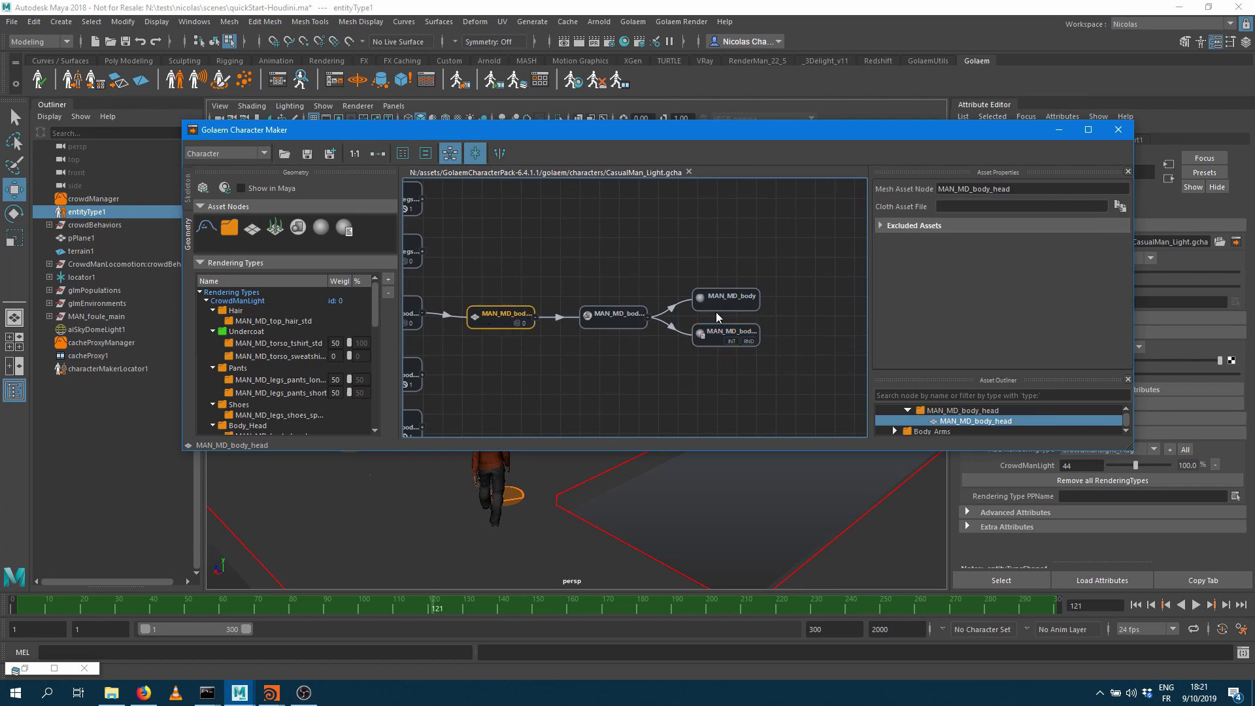
left_click(594, 320)
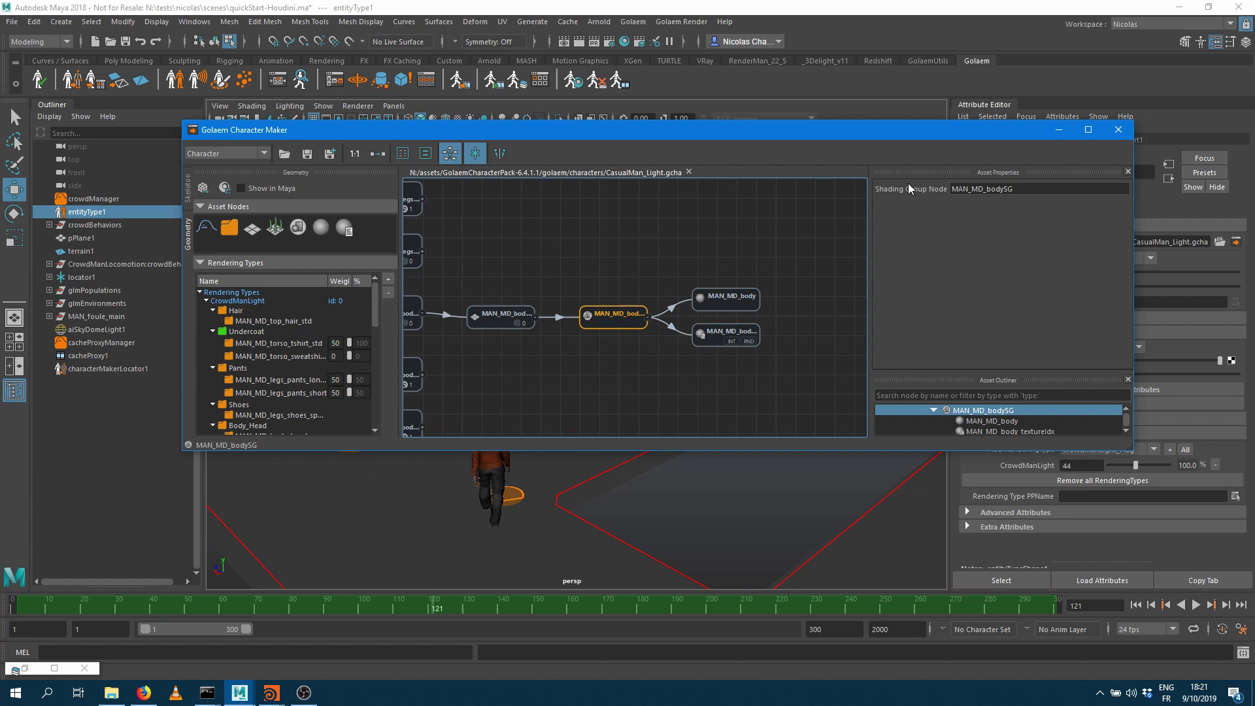
left_click(712, 304)
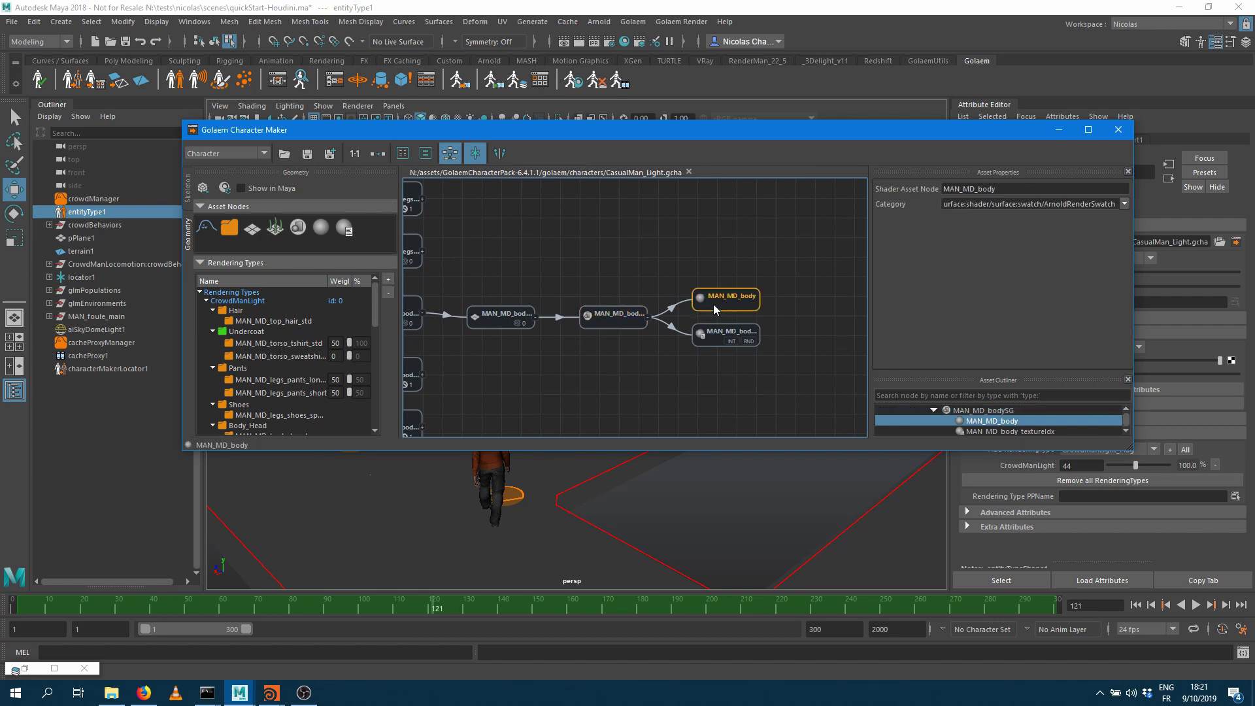
double_click(1006, 190)
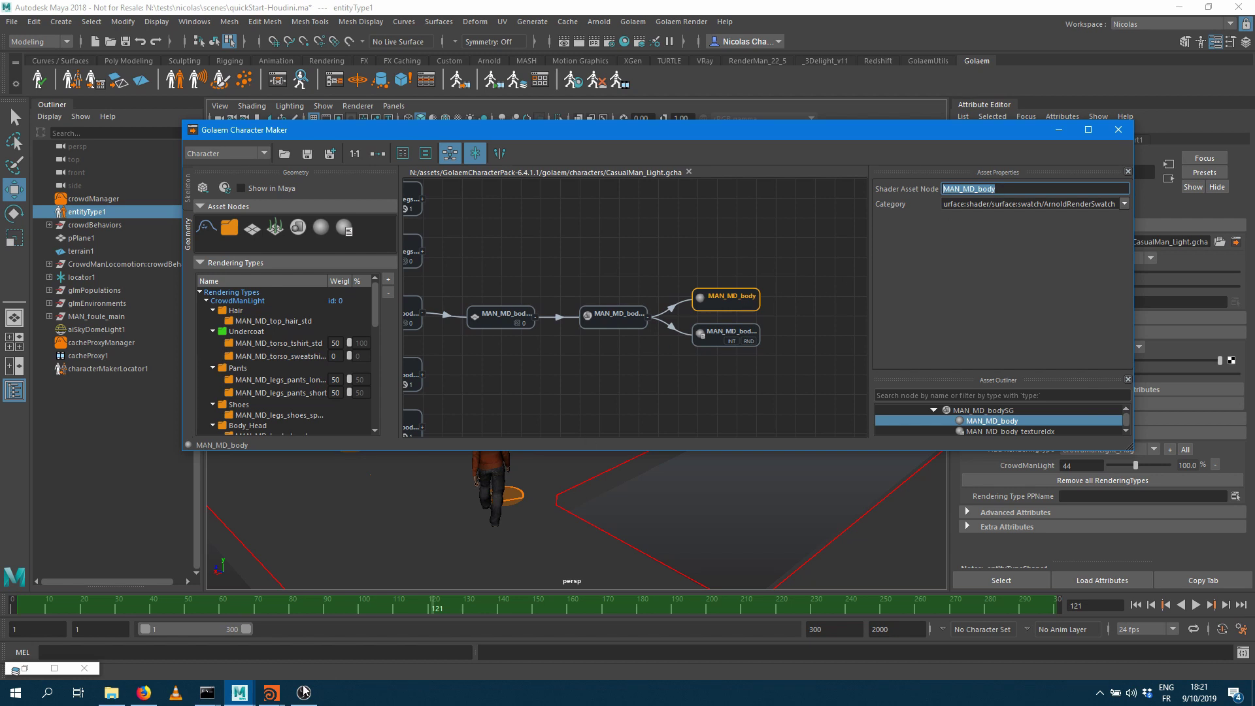
mouse_move(269, 694)
left_click(190, 647)
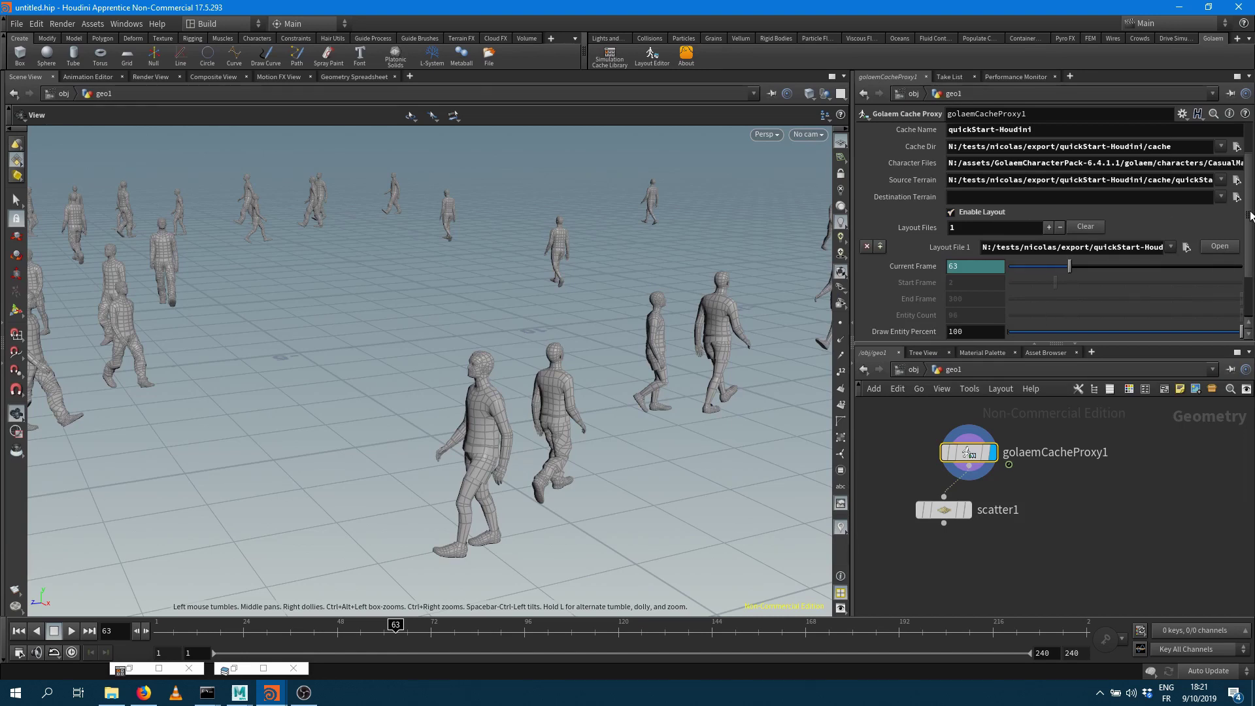
Check the proxy's Material Path /mat and peek at the /mat network before returning to /obj
left_click_drag(1249, 216, 1249, 253)
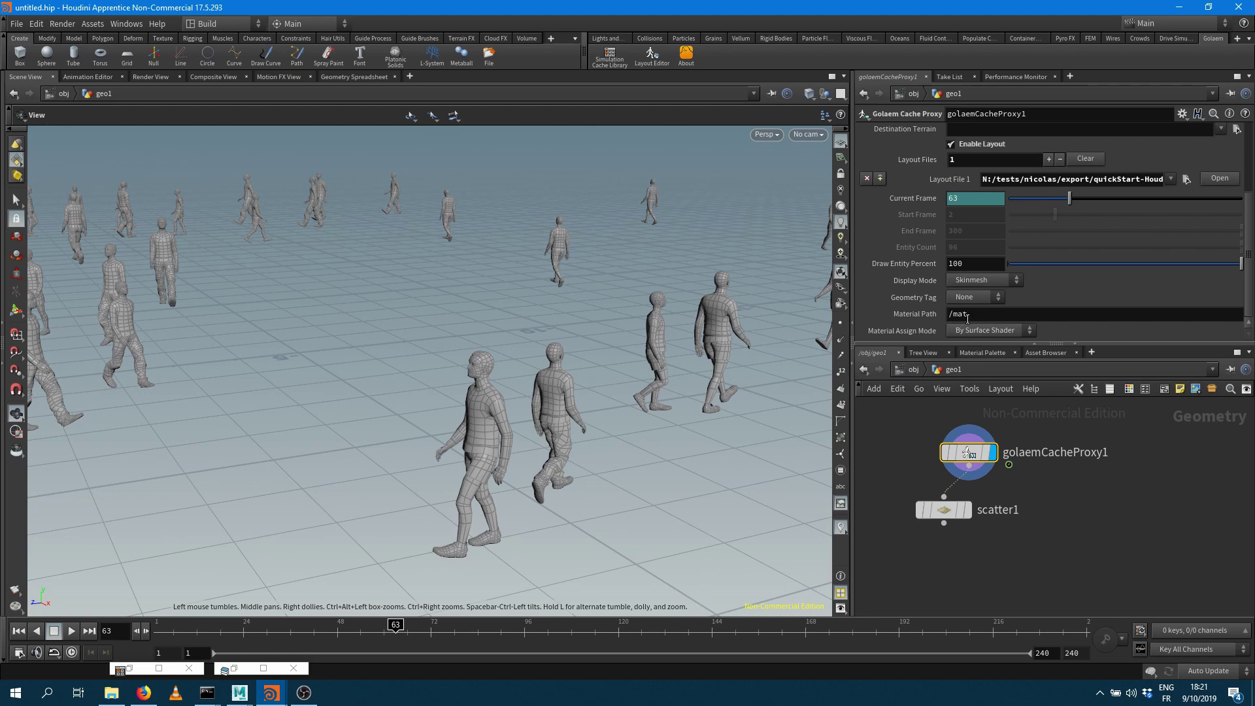
left_click(912, 368)
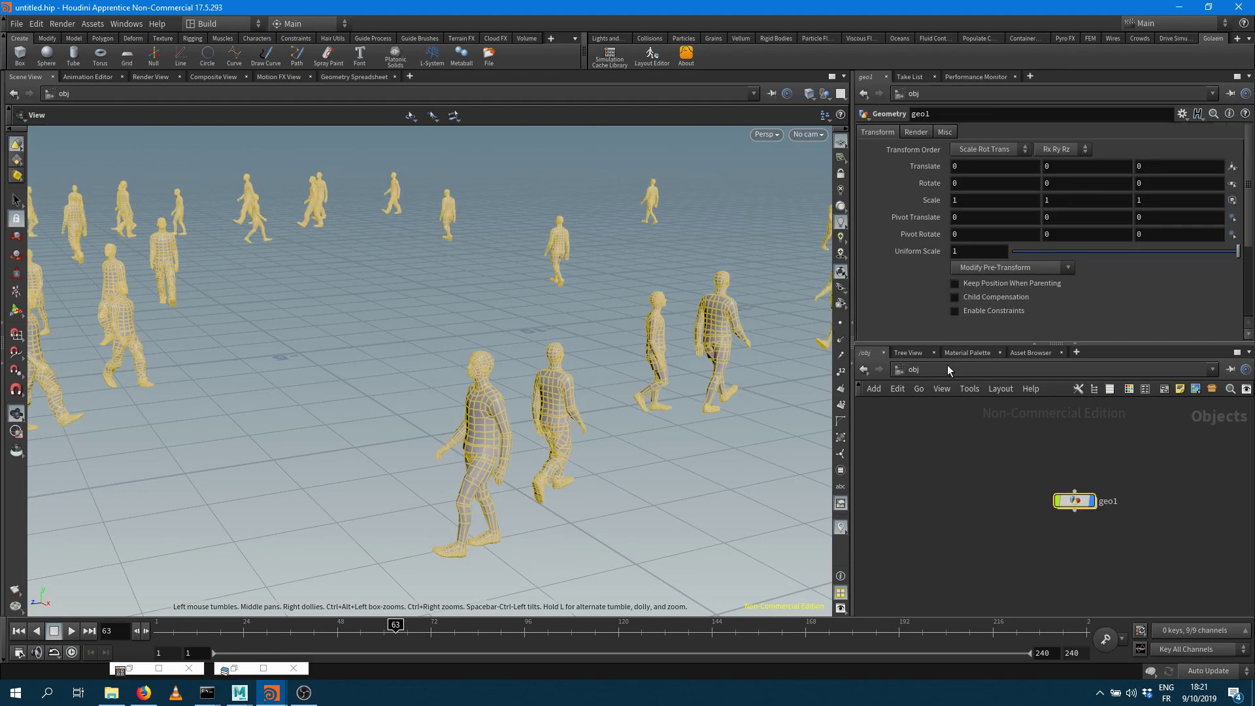
left_click(1099, 370)
left_click(1126, 413)
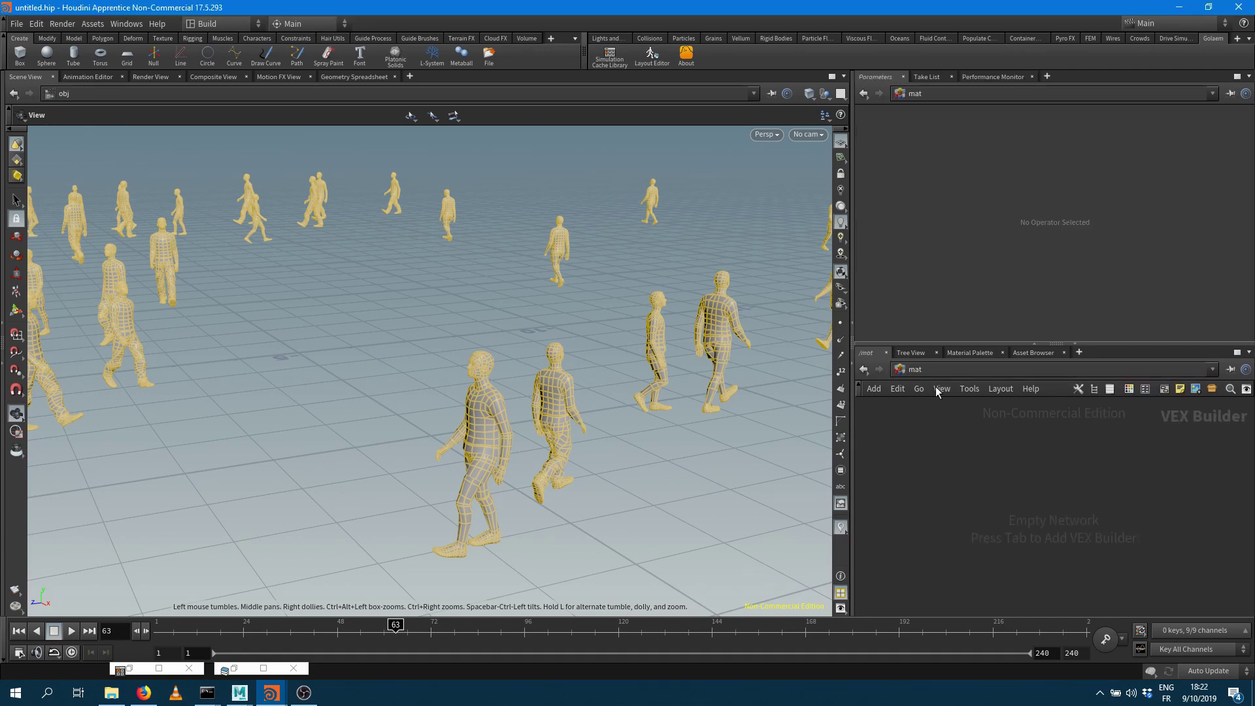
left_click(928, 366)
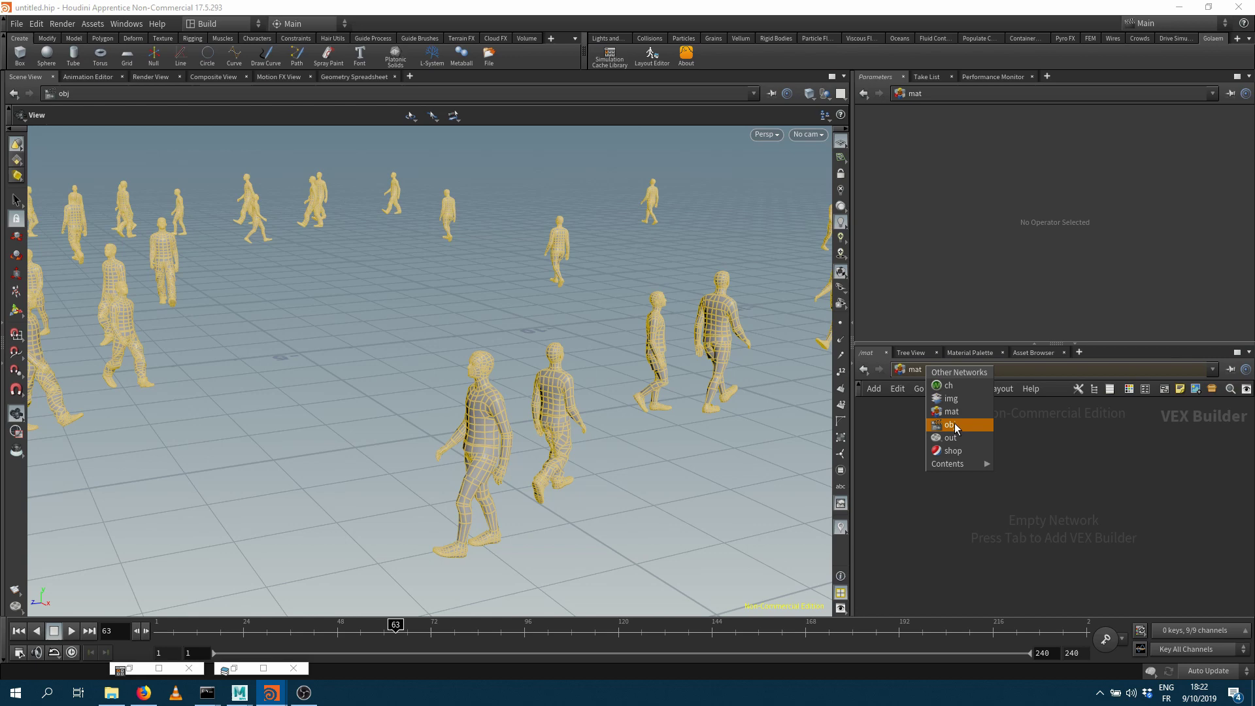
left_click(951, 425)
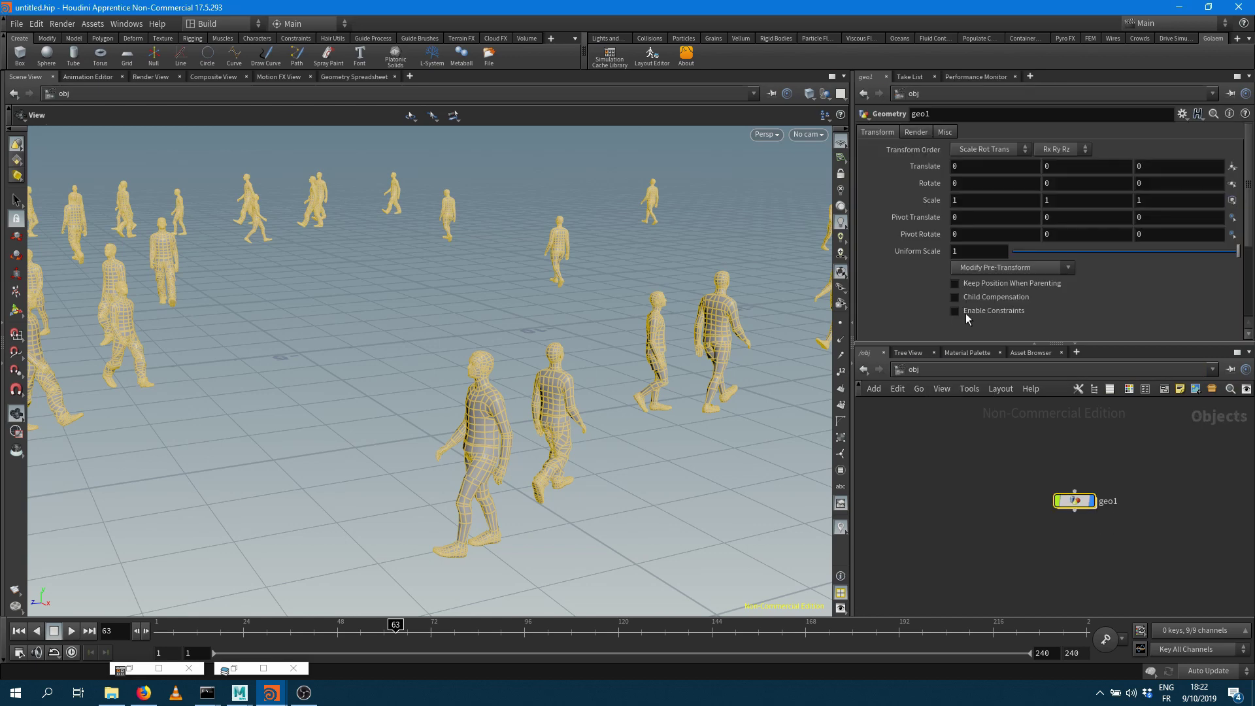
Keep golaemCacheProxy1's Material Assign Mode at By Surface Shader, then move to the /mat network
double_click(1069, 502)
left_click(969, 452)
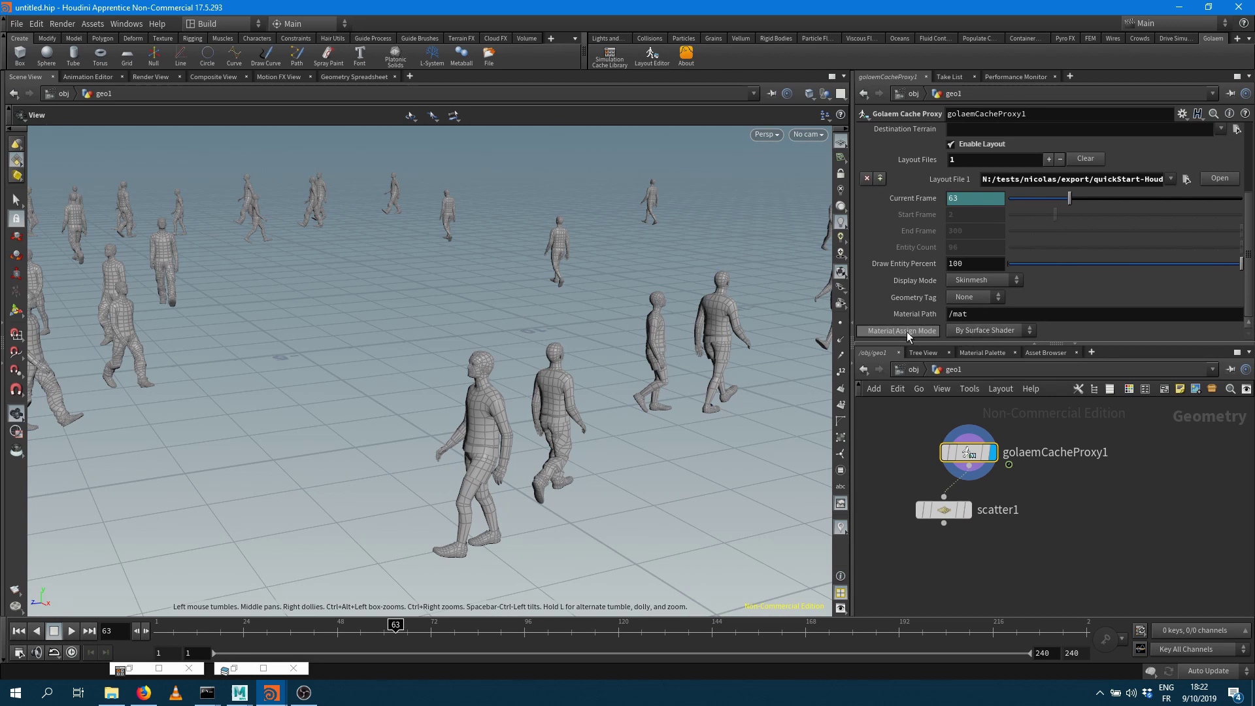
left_click(970, 330)
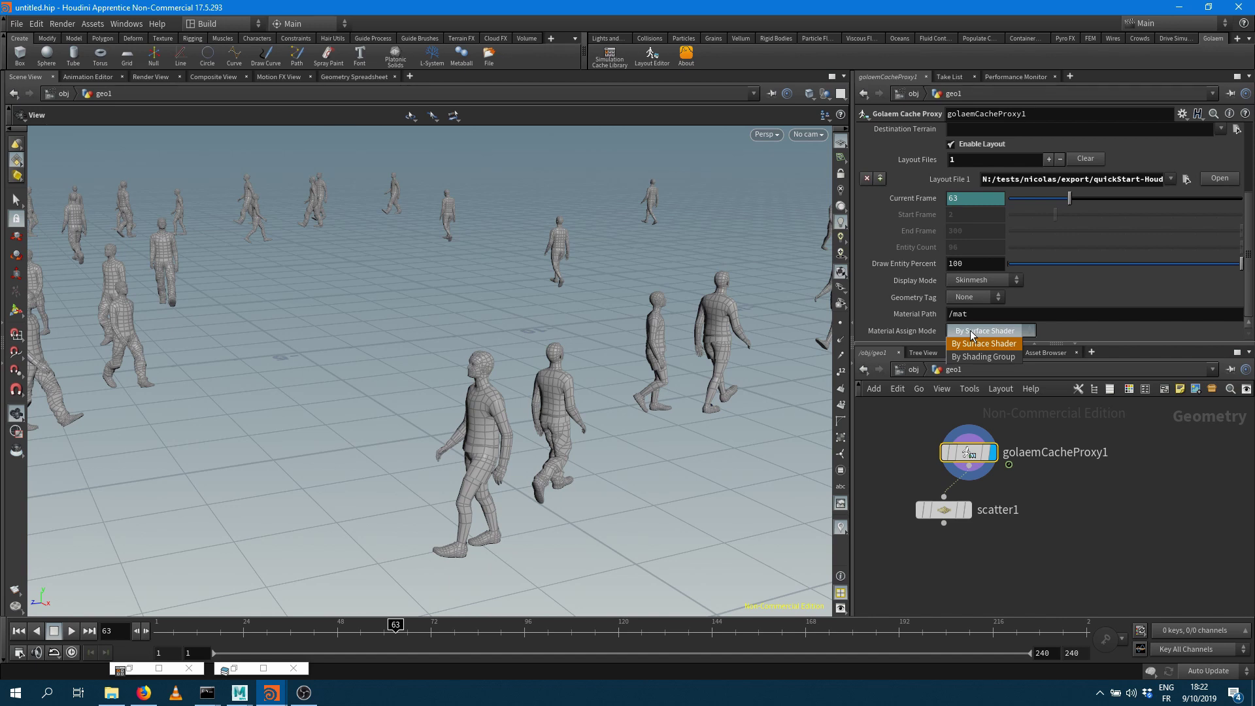
left_click(982, 343)
left_click(919, 370)
left_click(927, 367)
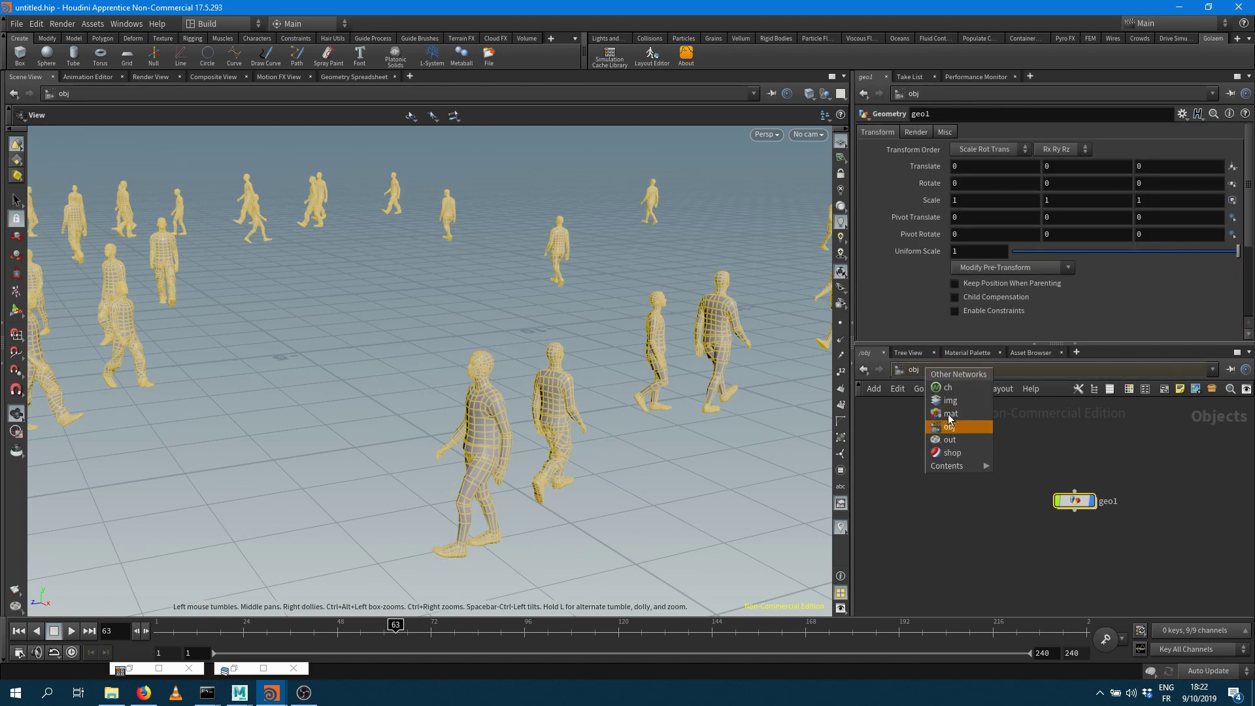
left_click(949, 413)
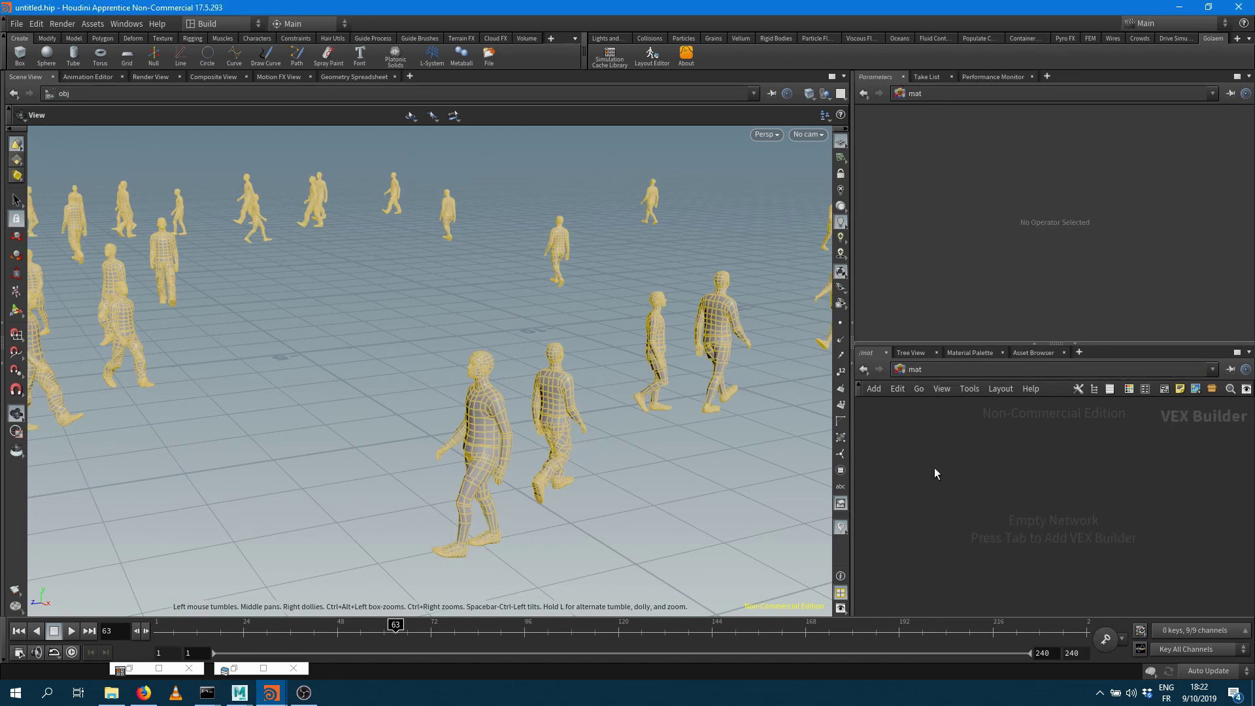
Add a Principled Shader in /mat and name it MAN_MD_body
key("Tab")
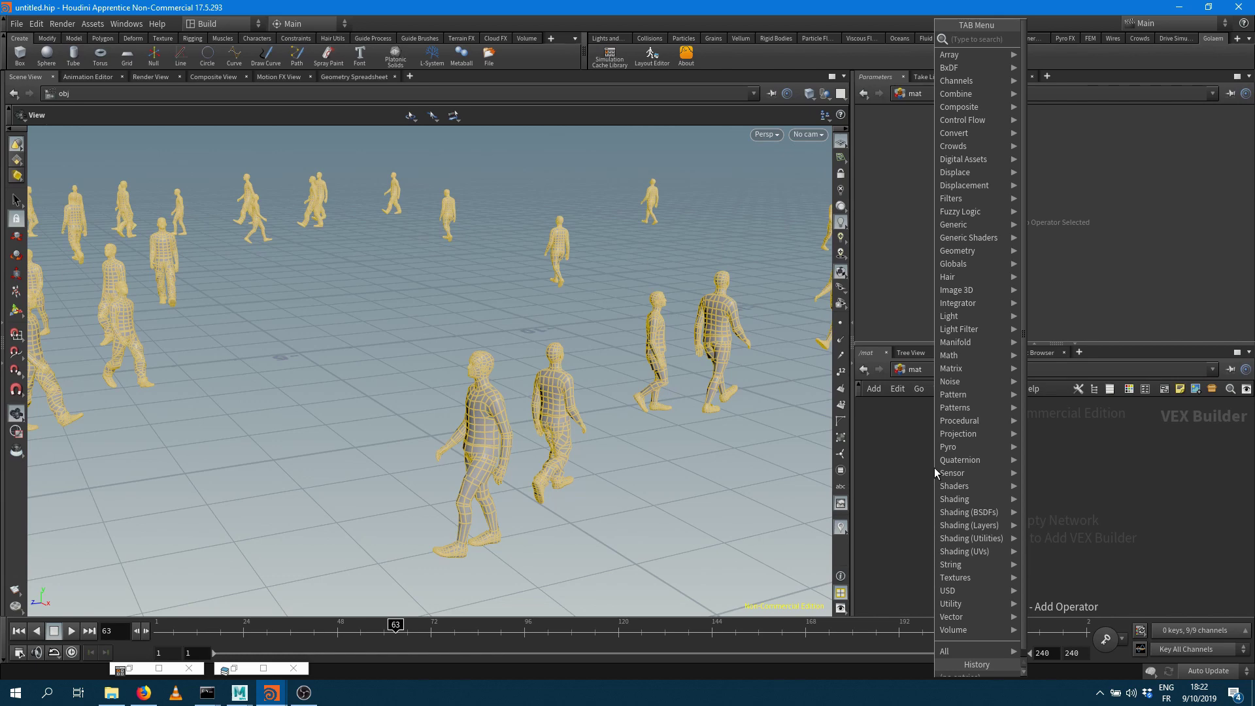
mouse_move(965, 500)
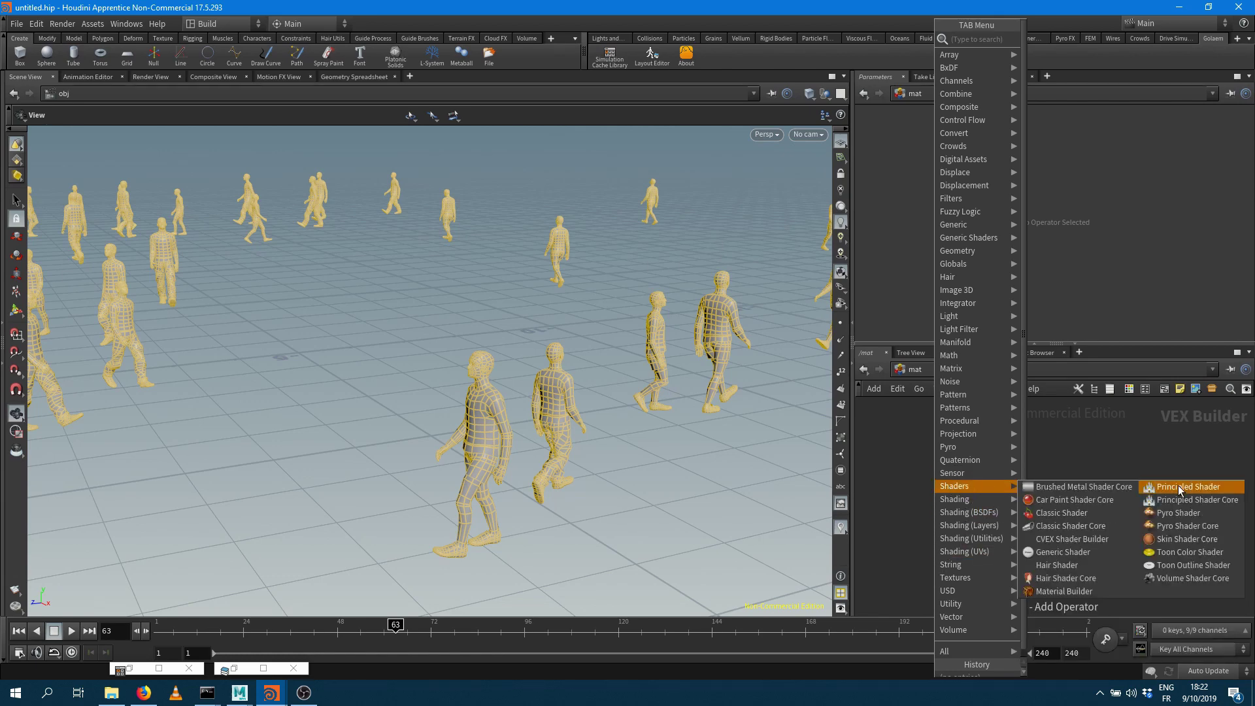
left_click(1178, 485)
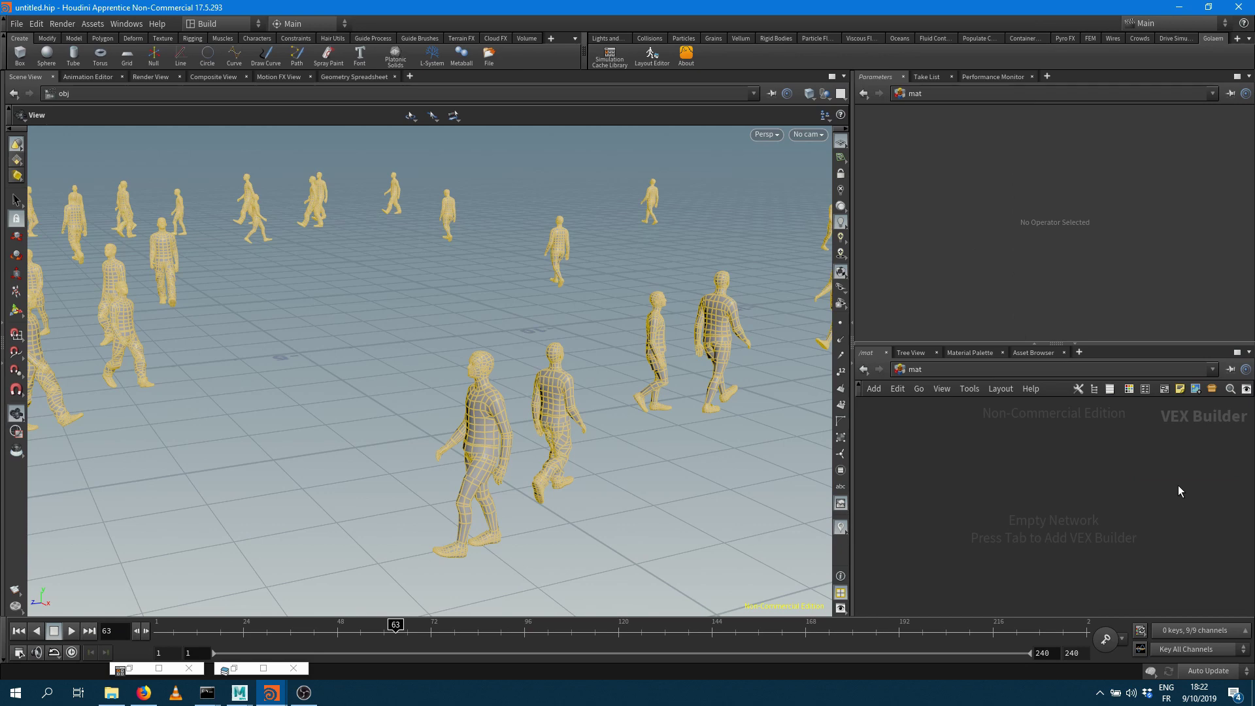
left_click(1017, 472)
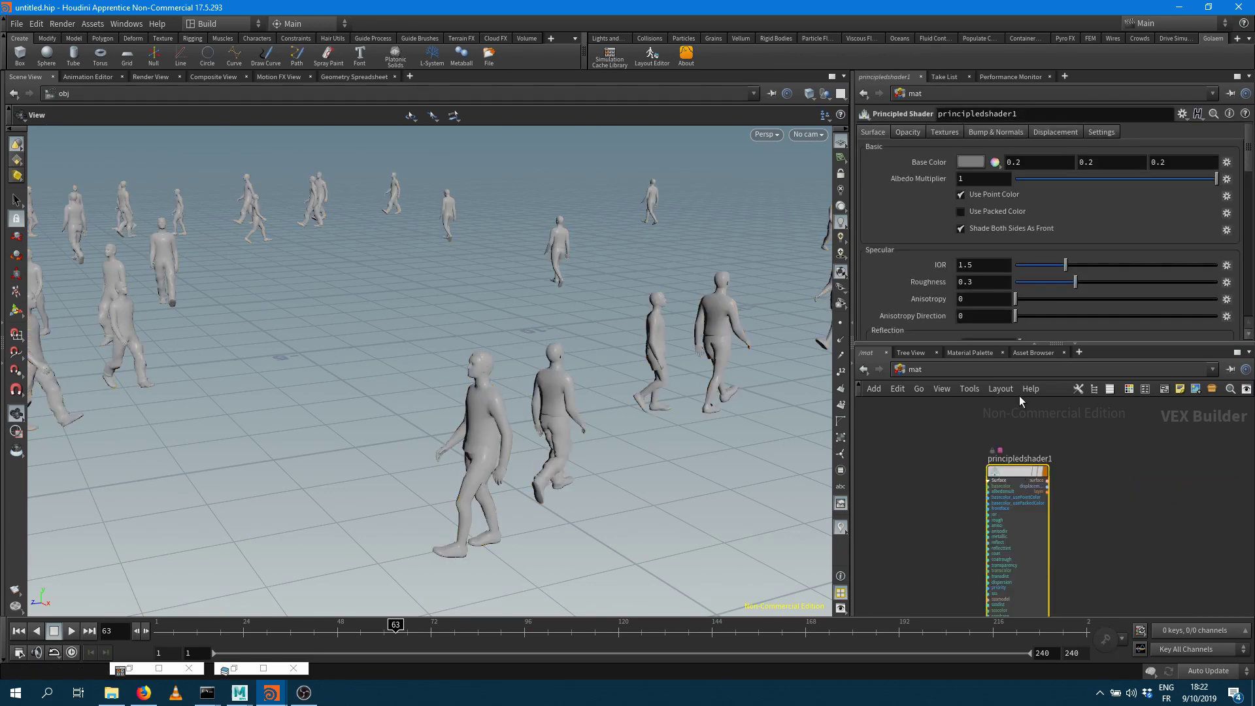
double_click(977, 114)
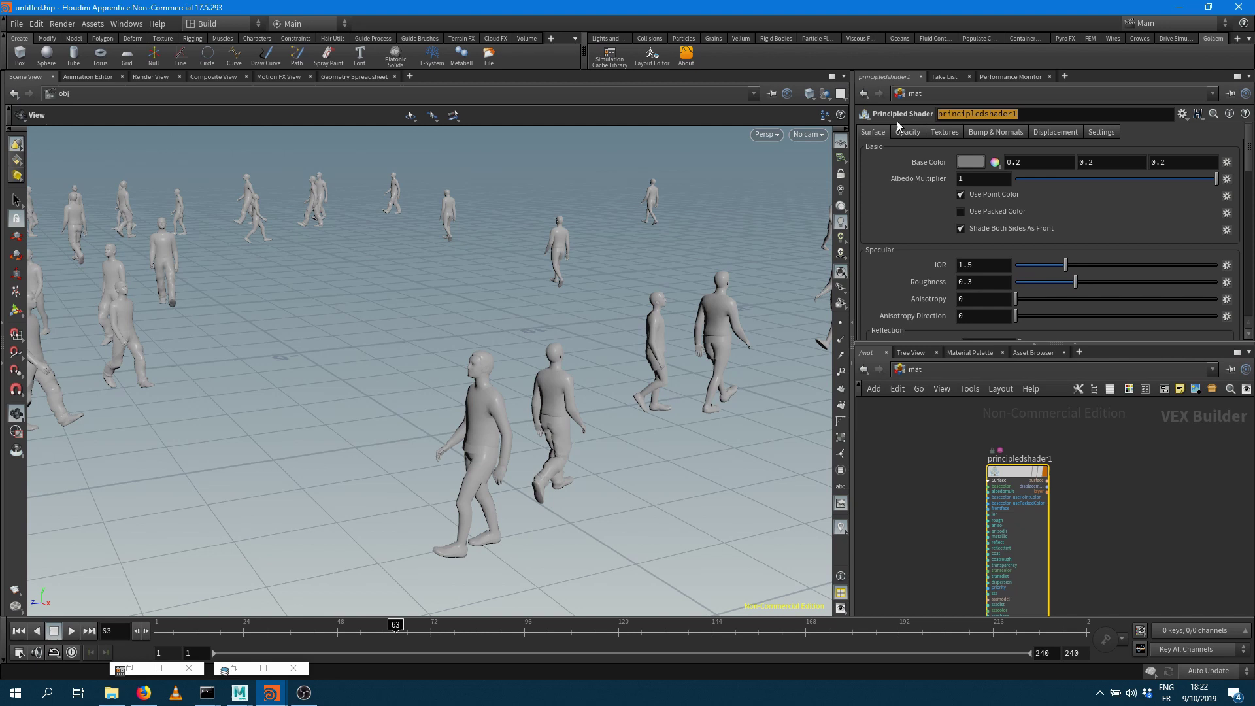
type("MAN_MD_body")
left_click(1016, 162)
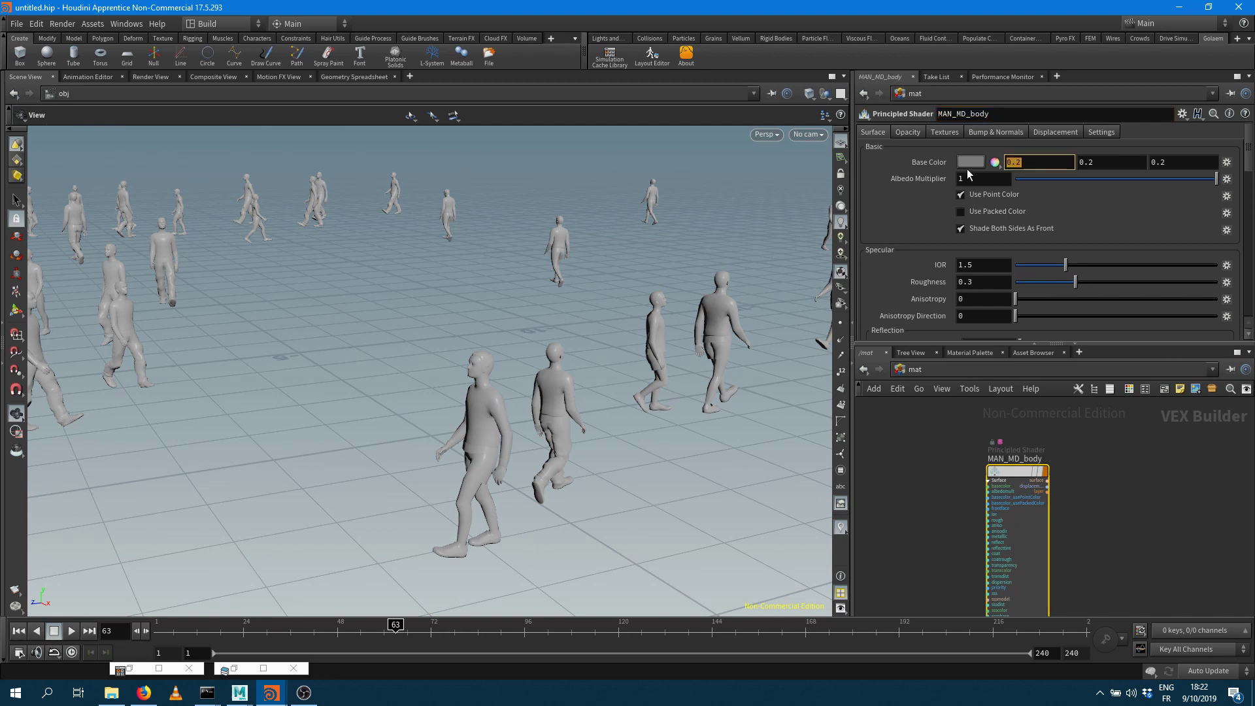
Set the shader's base colour to pure yellow and preview the crowd at frame 54
left_click(967, 163)
left_click(954, 77)
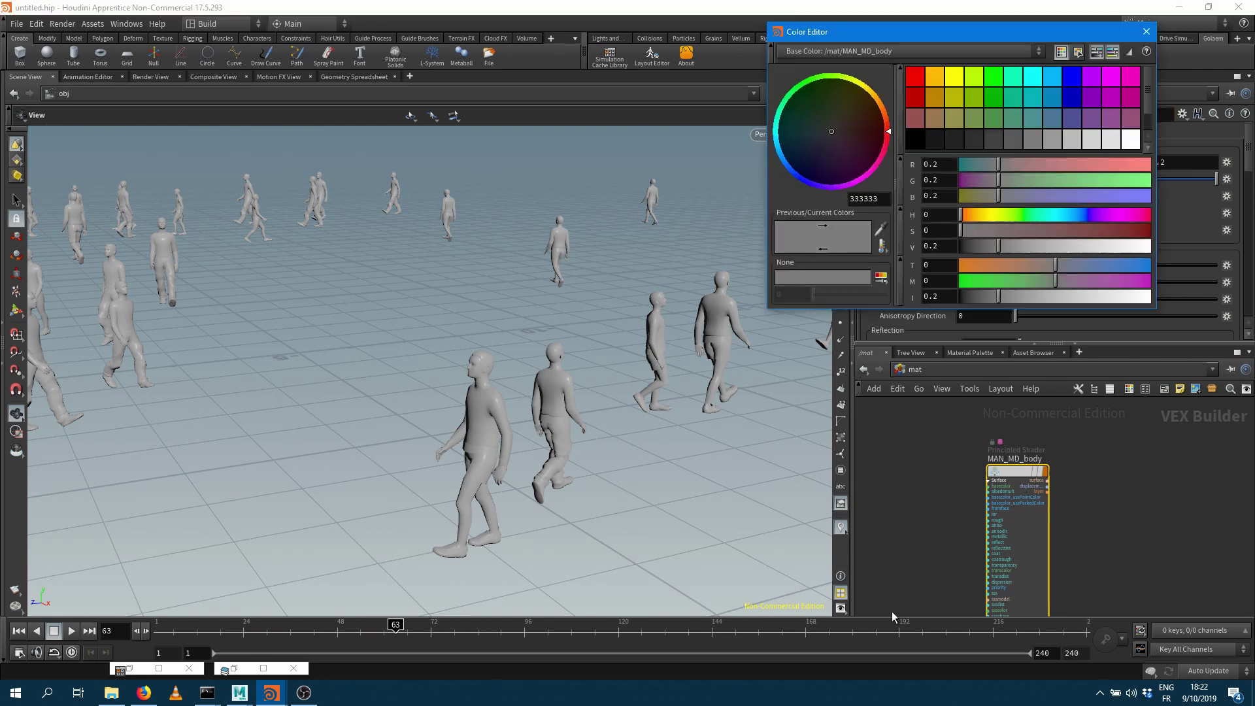
left_click(361, 626)
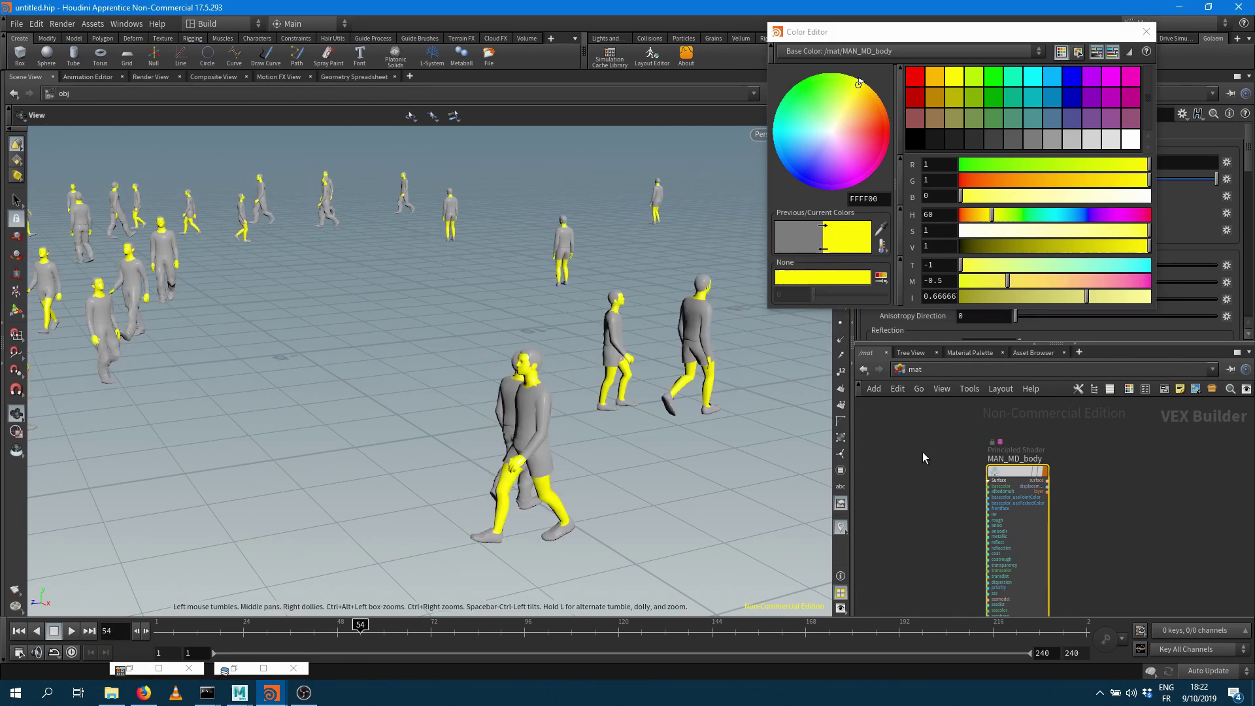
scroll(924, 463, "up", 3)
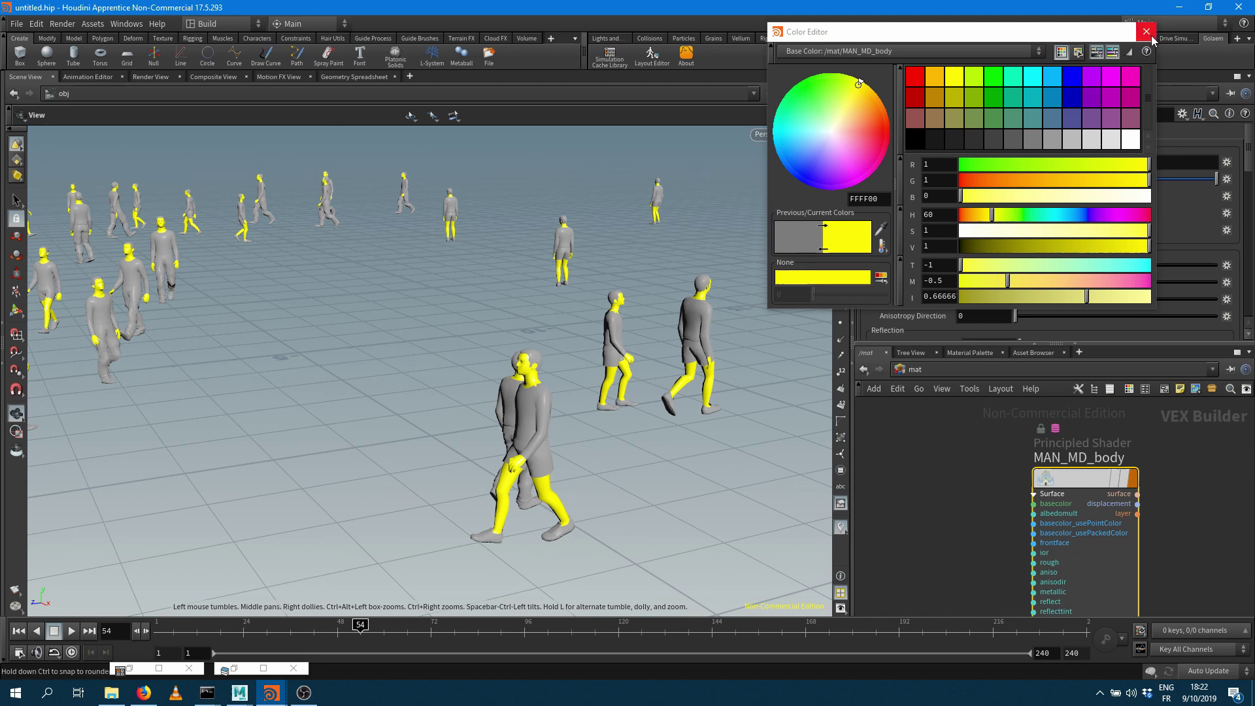
key("Escape")
Enable a Base Color texture and load MAN_MD_body_bodies-caucaz_underwear_01 from golaem/sourceimages/Casual
left_click(944, 132)
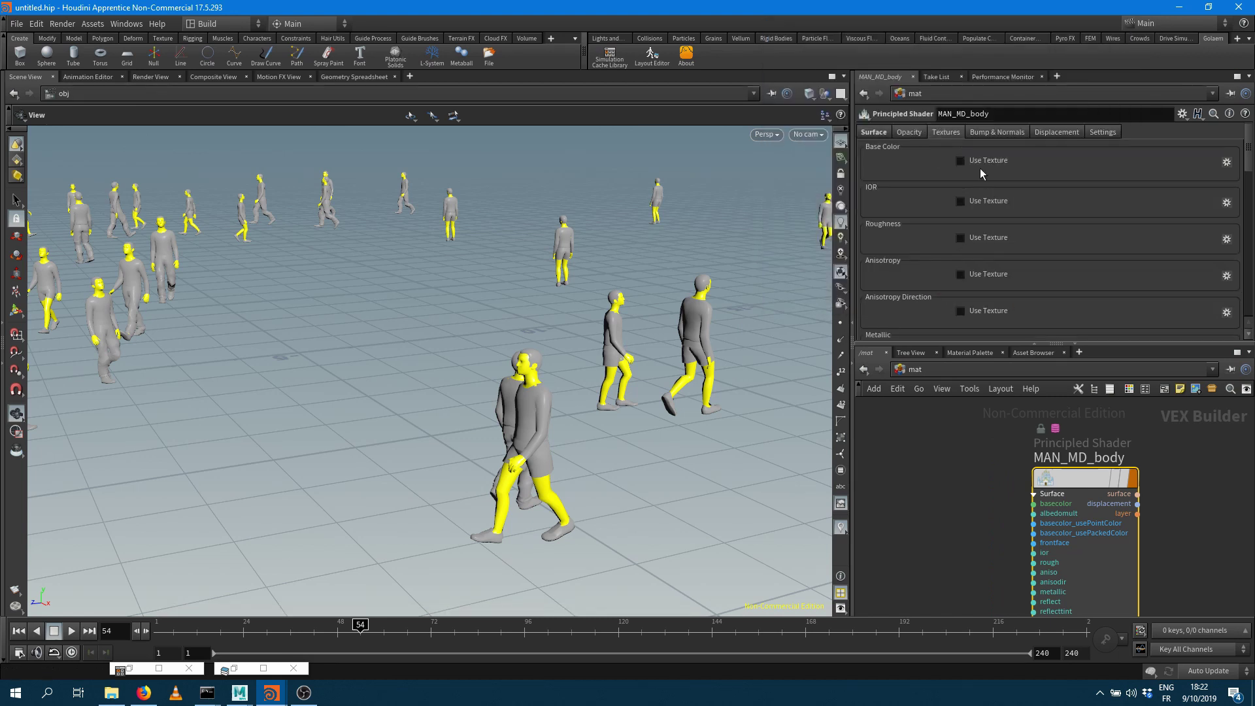
left_click(961, 160)
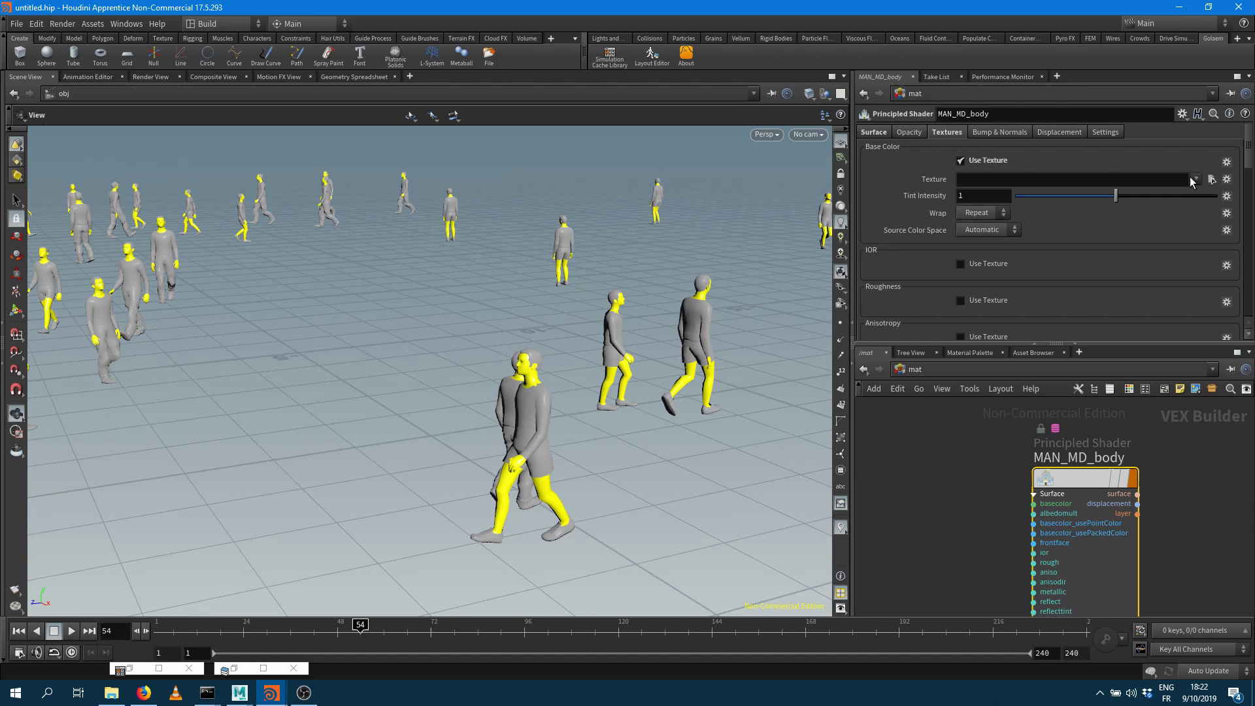
left_click(1210, 180)
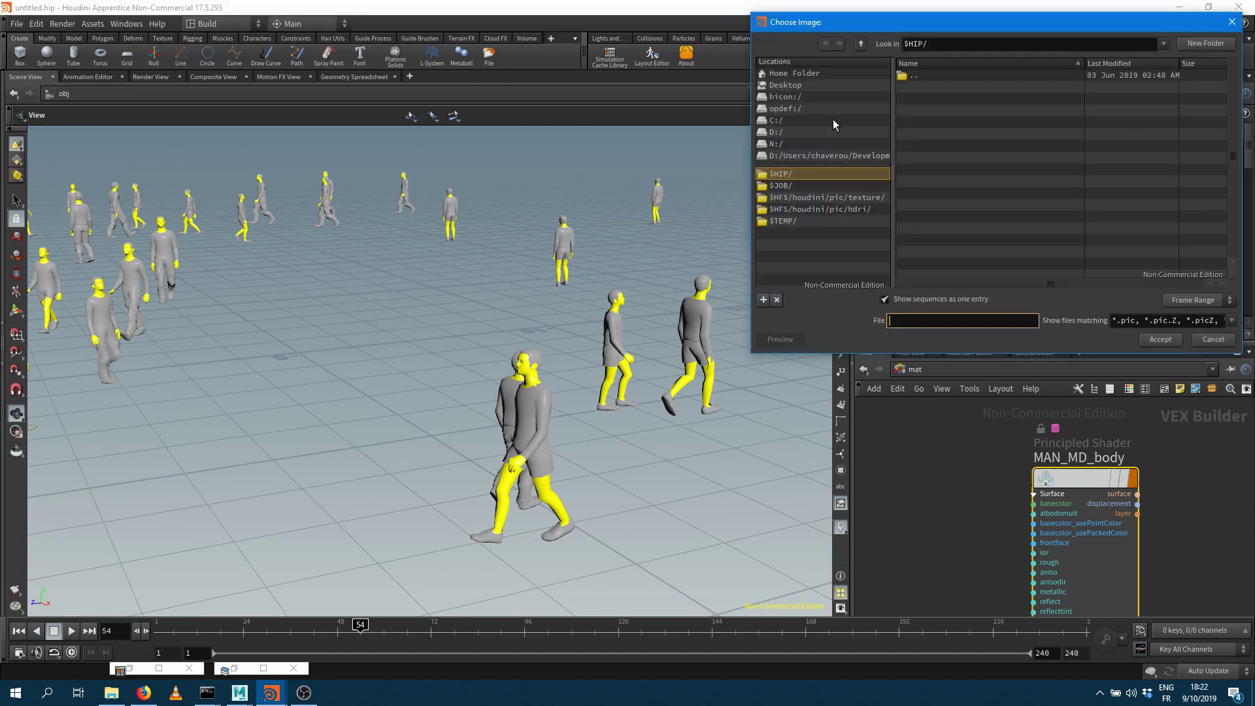
left_click(791, 143)
left_click(926, 77)
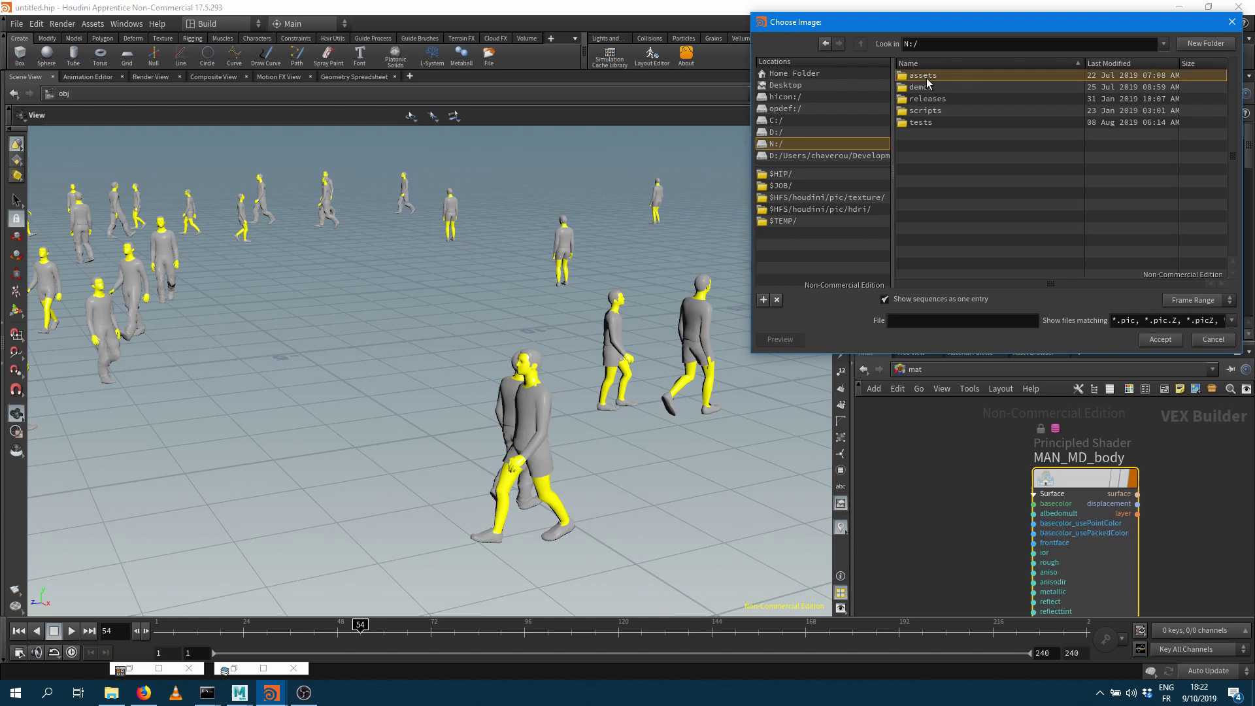
double_click(926, 77)
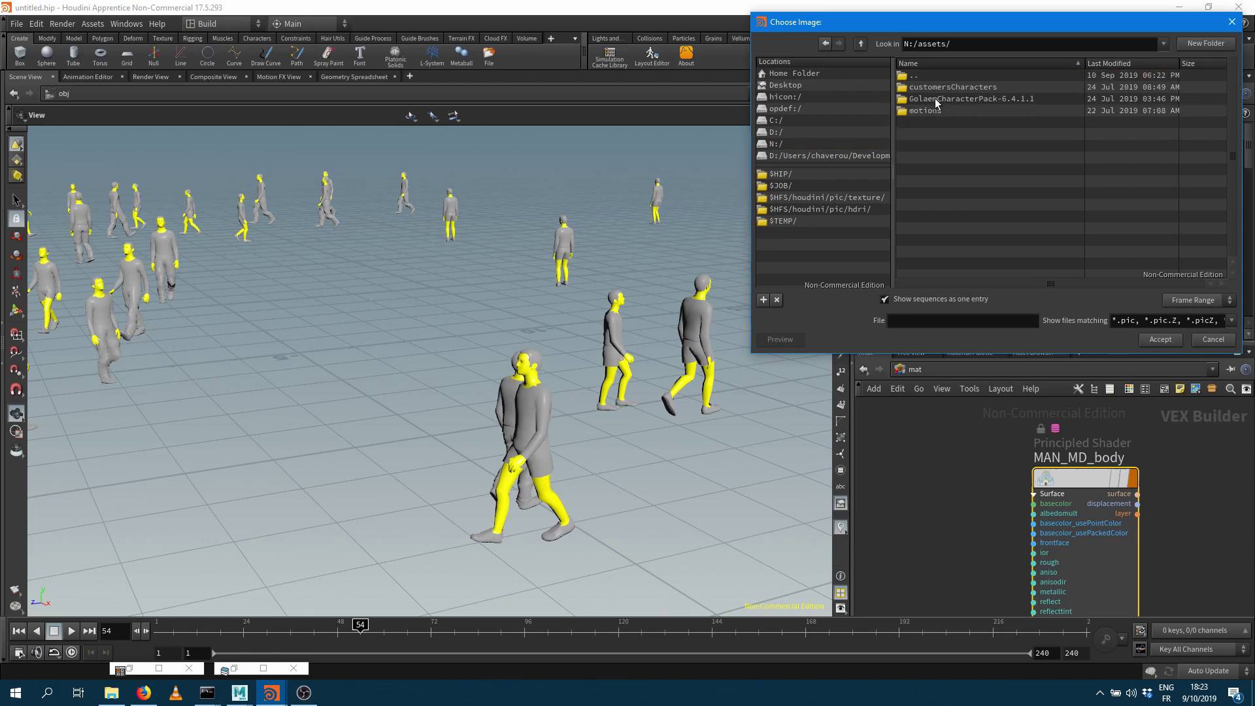
double_click(933, 99)
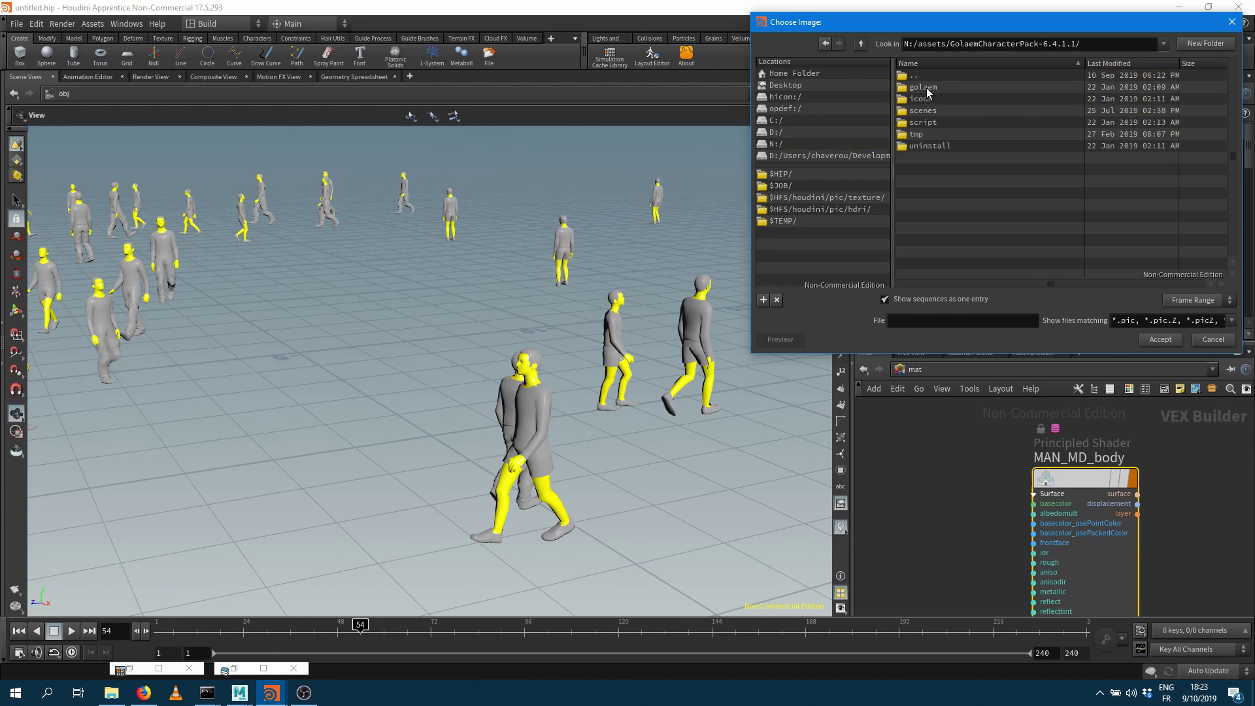
double_click(923, 88)
double_click(928, 123)
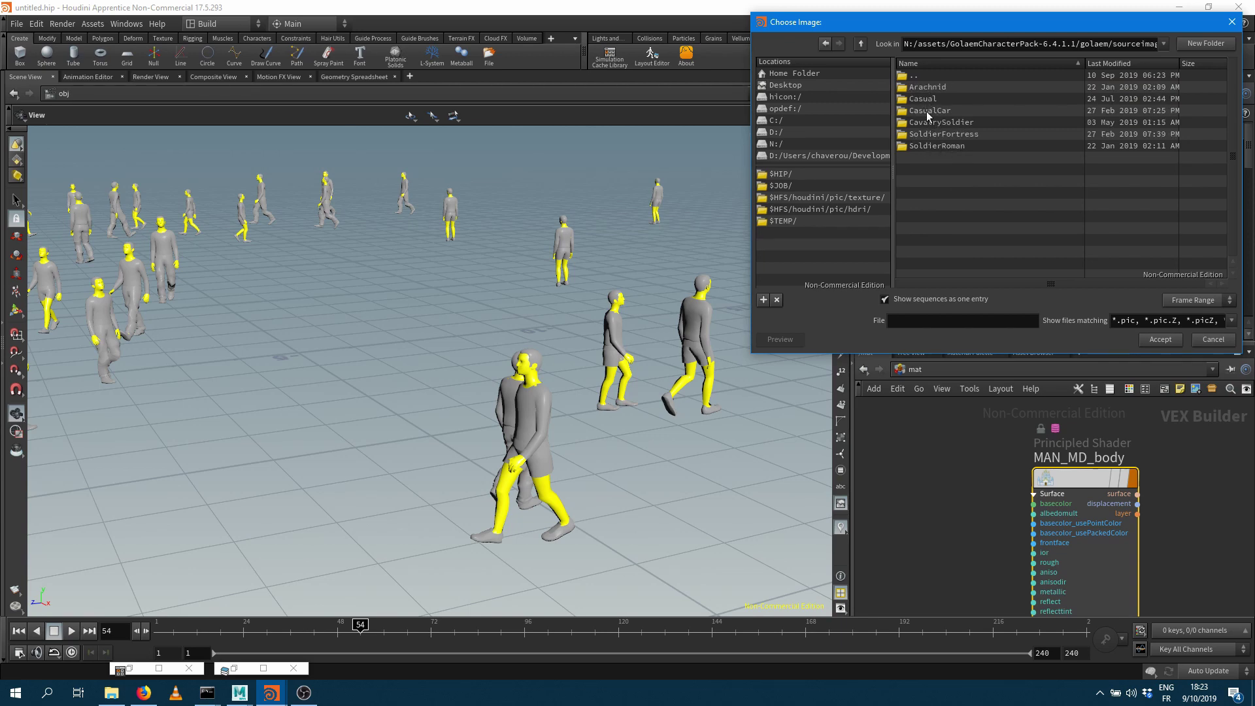
left_click(927, 100)
key("Return")
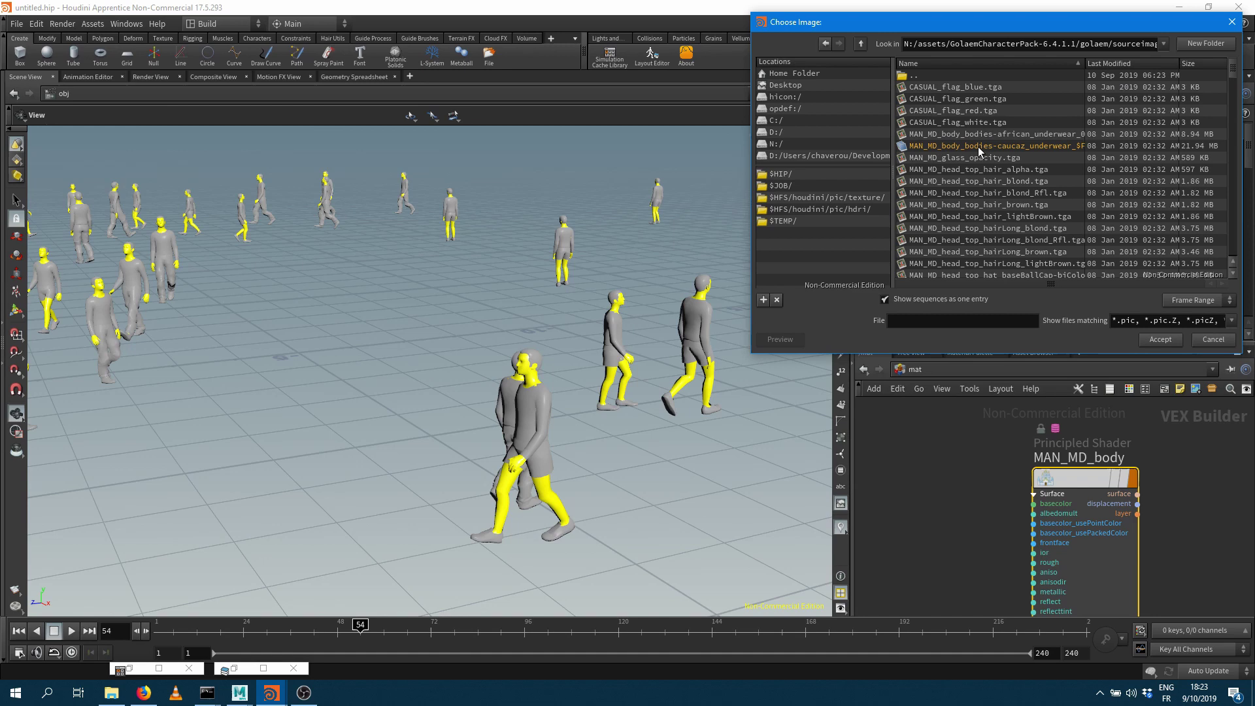
left_click(899, 299)
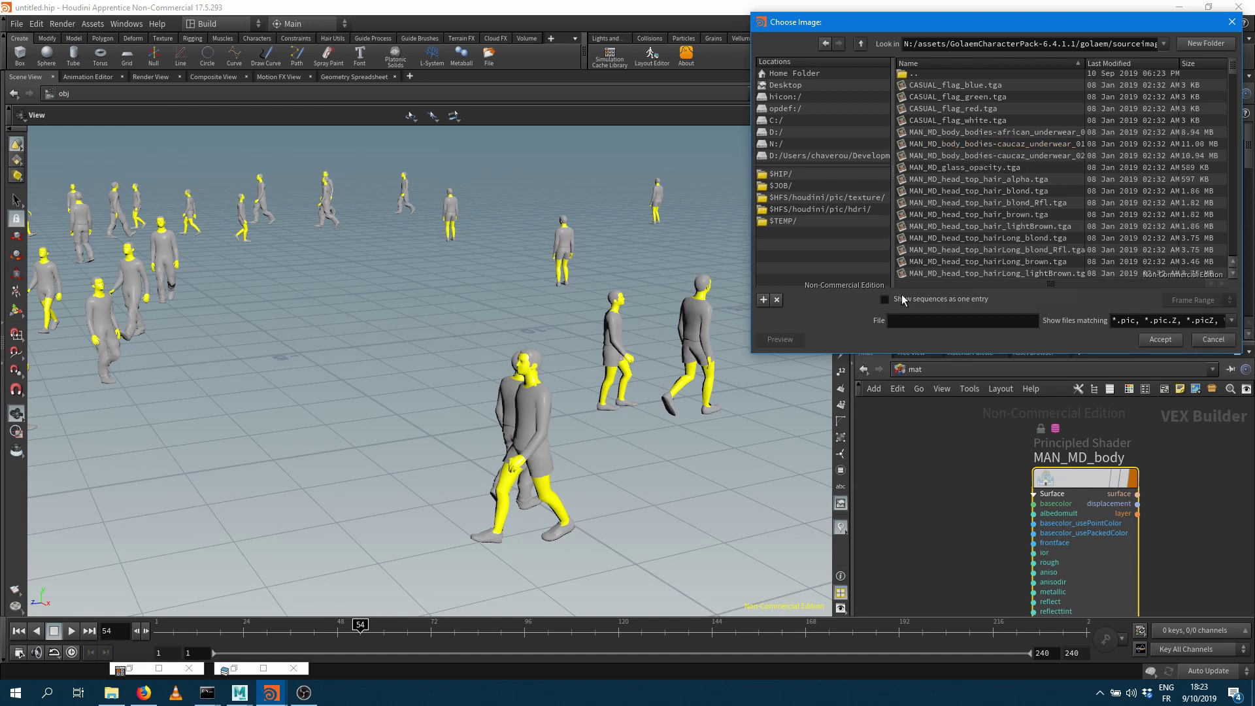
double_click(1001, 145)
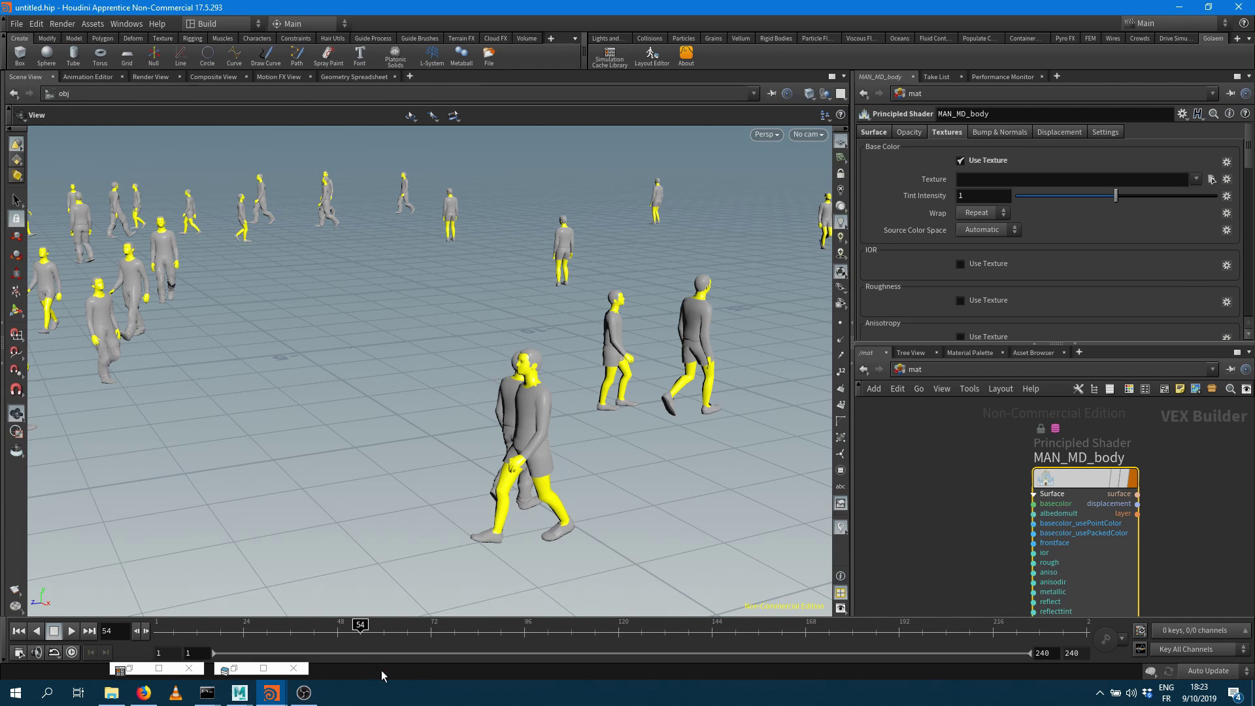
Set the shader's base colour tint to white, viewing the crowd at frame 48
left_click(339, 639)
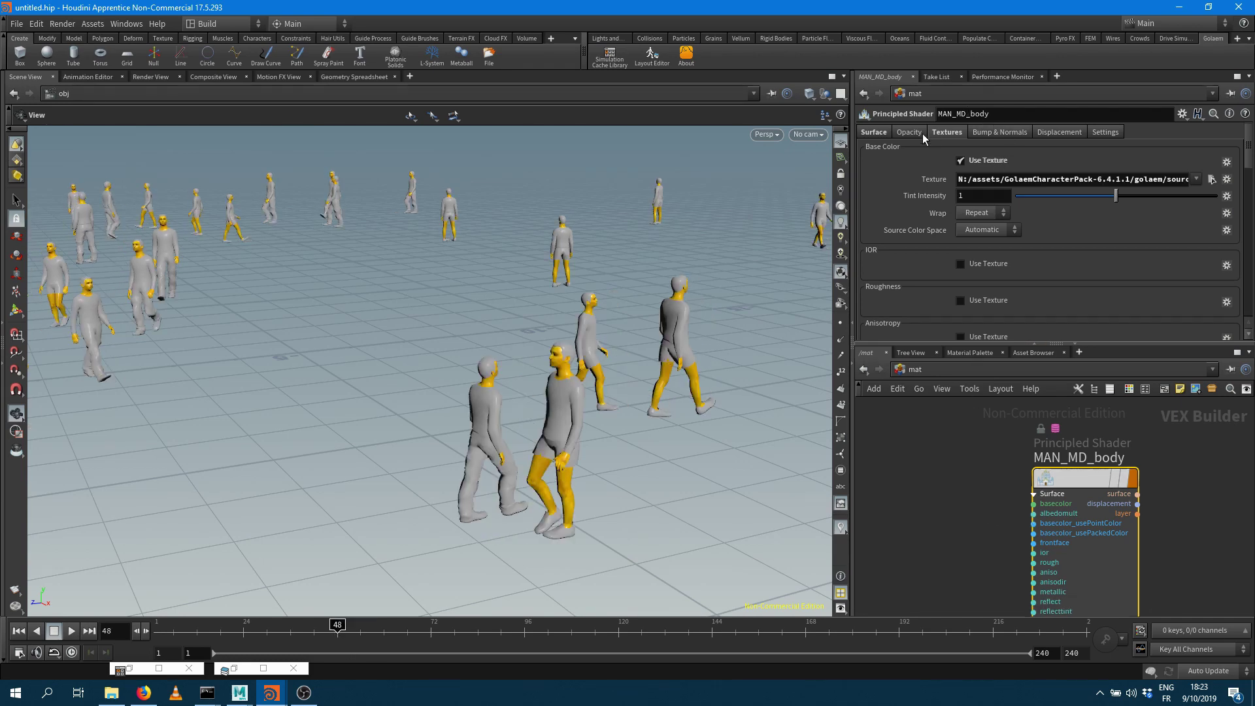
left_click(874, 131)
left_click(971, 163)
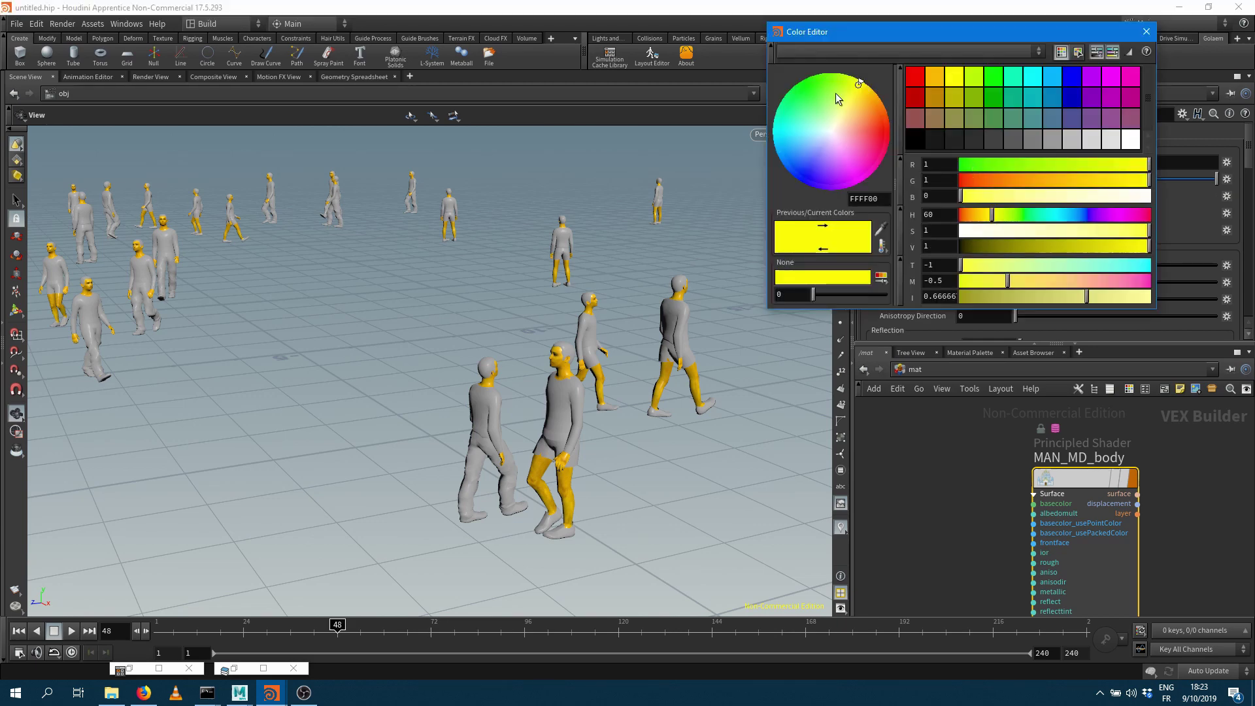
left_click(1124, 142)
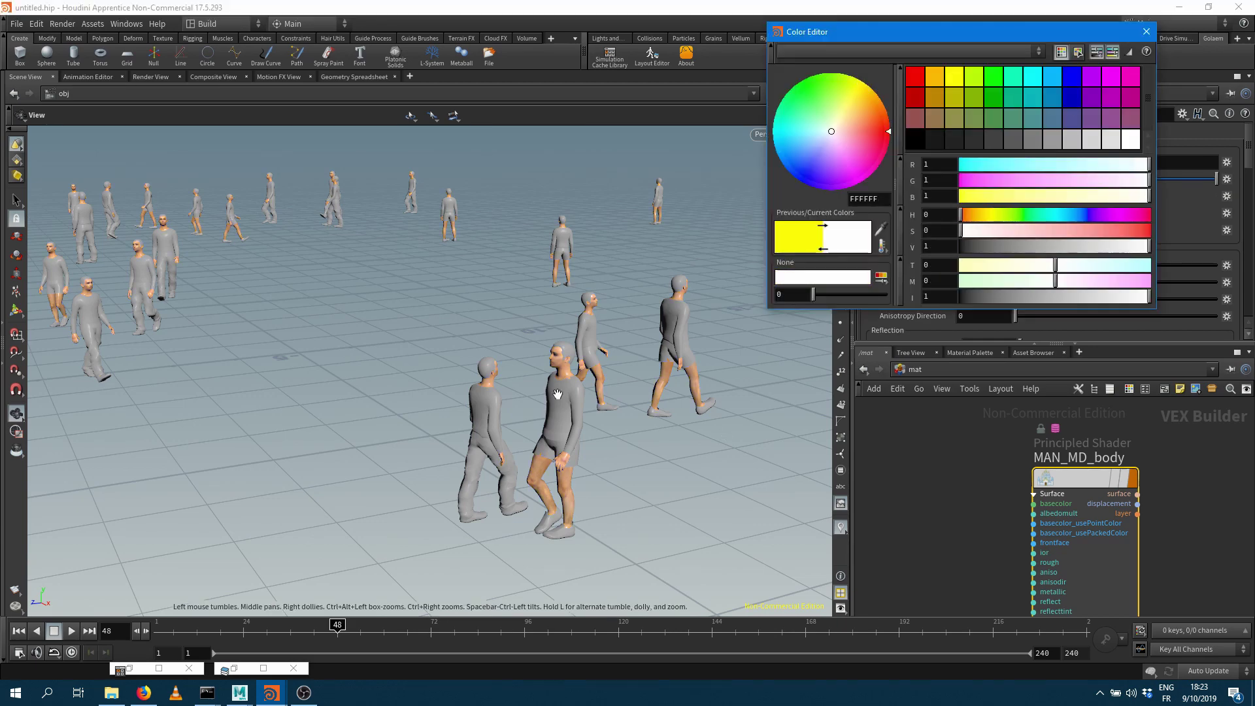
left_click(966, 492)
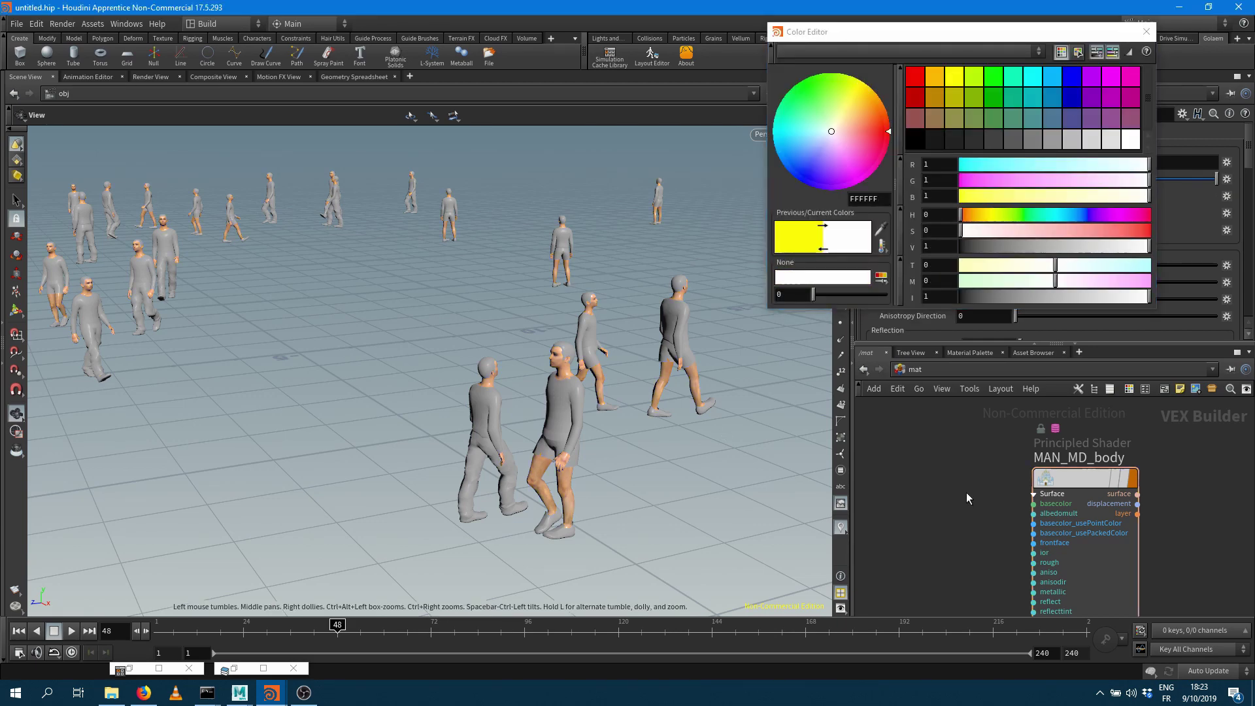
left_click(1146, 32)
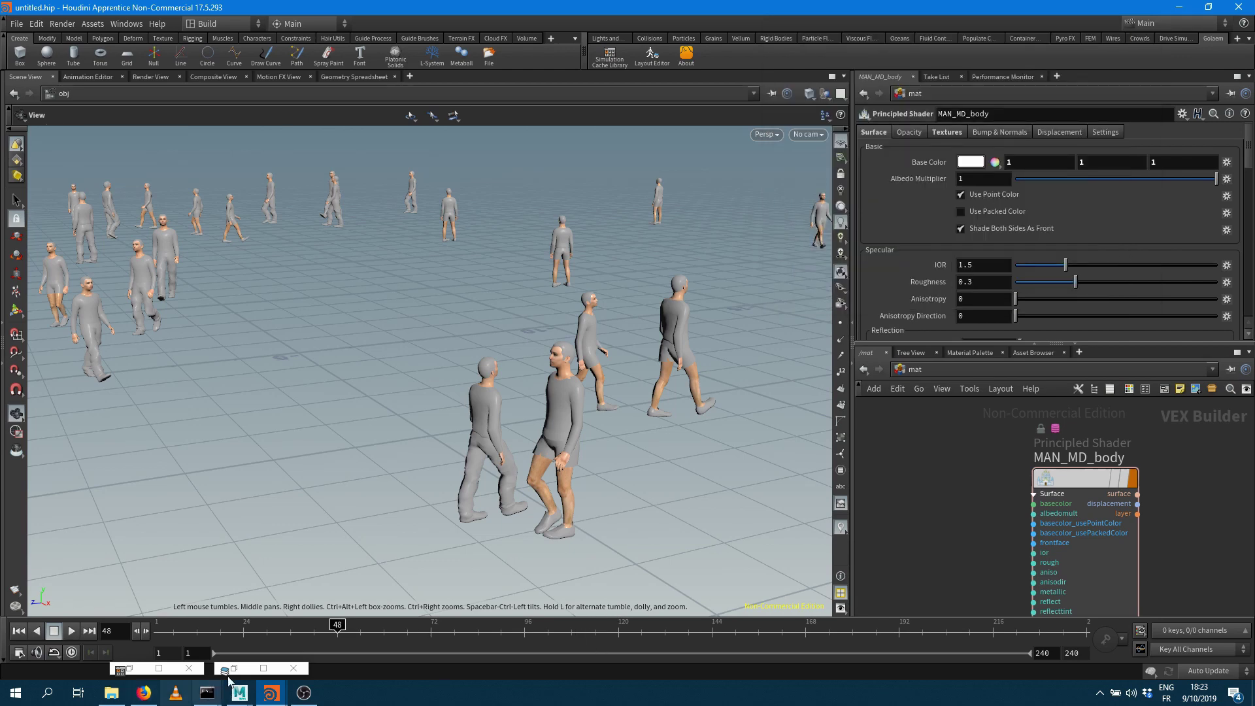
In Maya, select the MAN_MD_body_textureIdx node and its attribute name, then return to Houdini
mouse_move(241, 694)
left_click(291, 641)
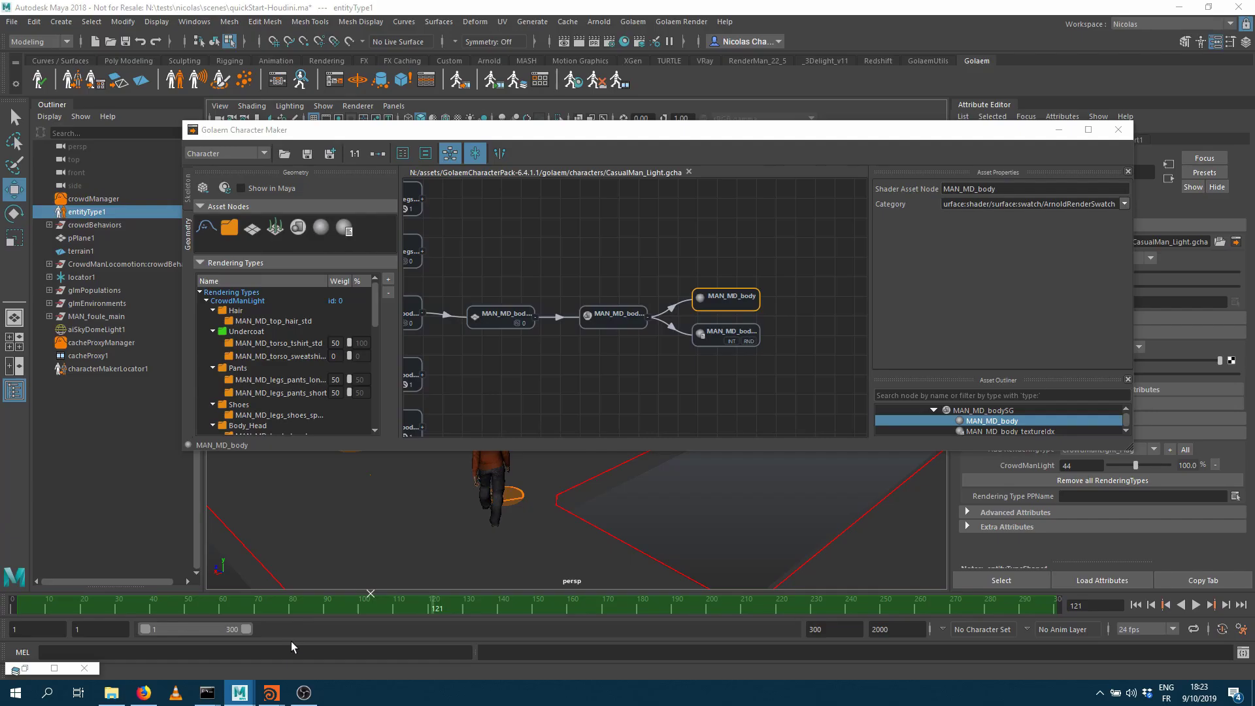
left_click(708, 341)
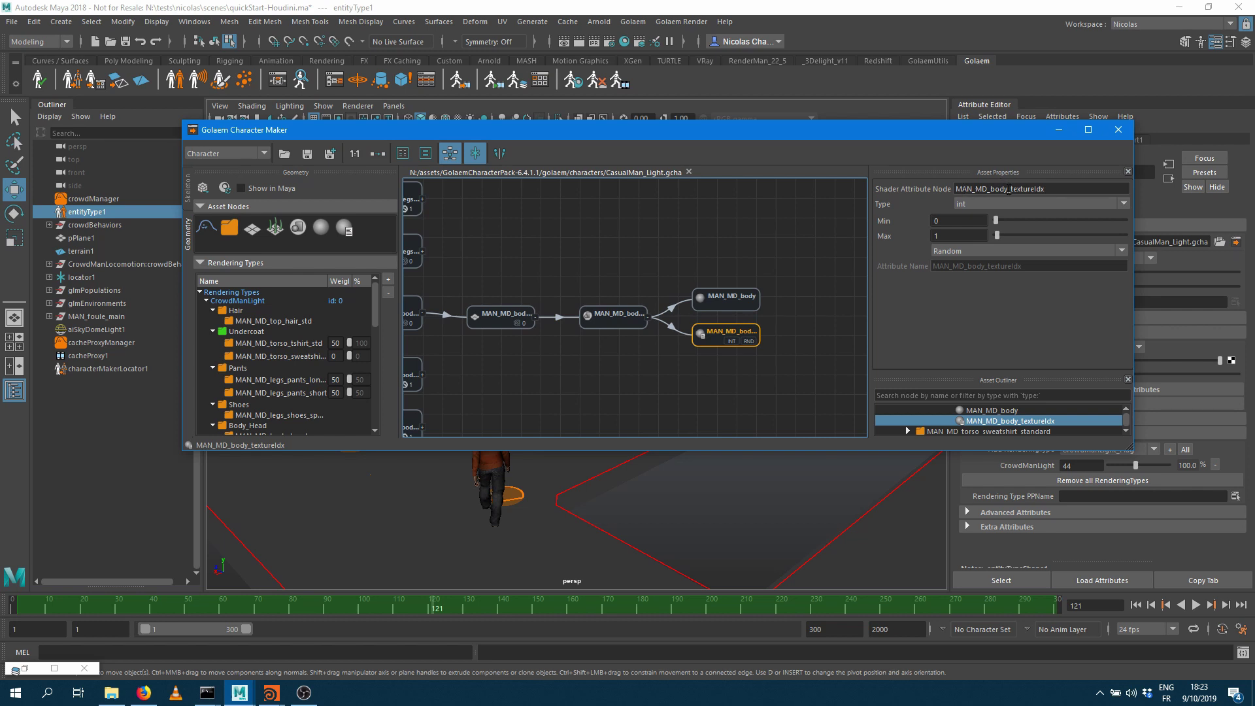
double_click(1050, 188)
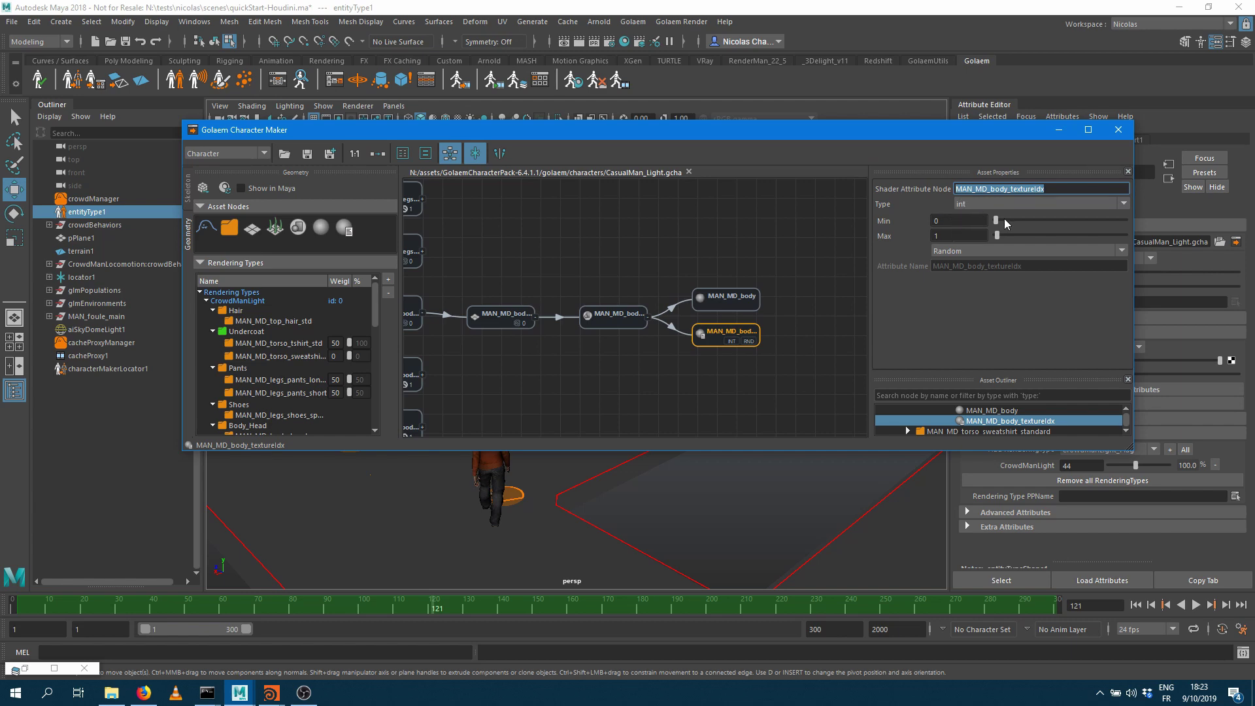
key("alt+Tab")
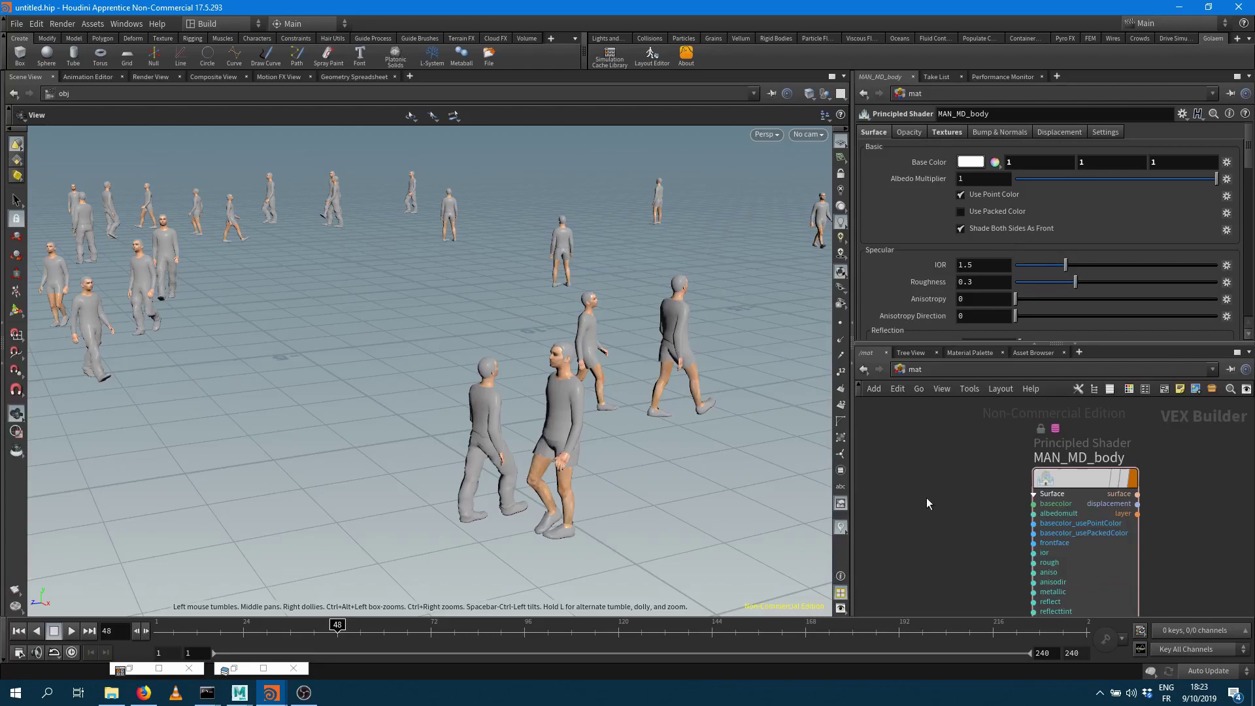
Turn off the MAN_MD_body shader's Base Color Use Texture option
left_click_drag(1075, 472, 1102, 463)
left_click(940, 131)
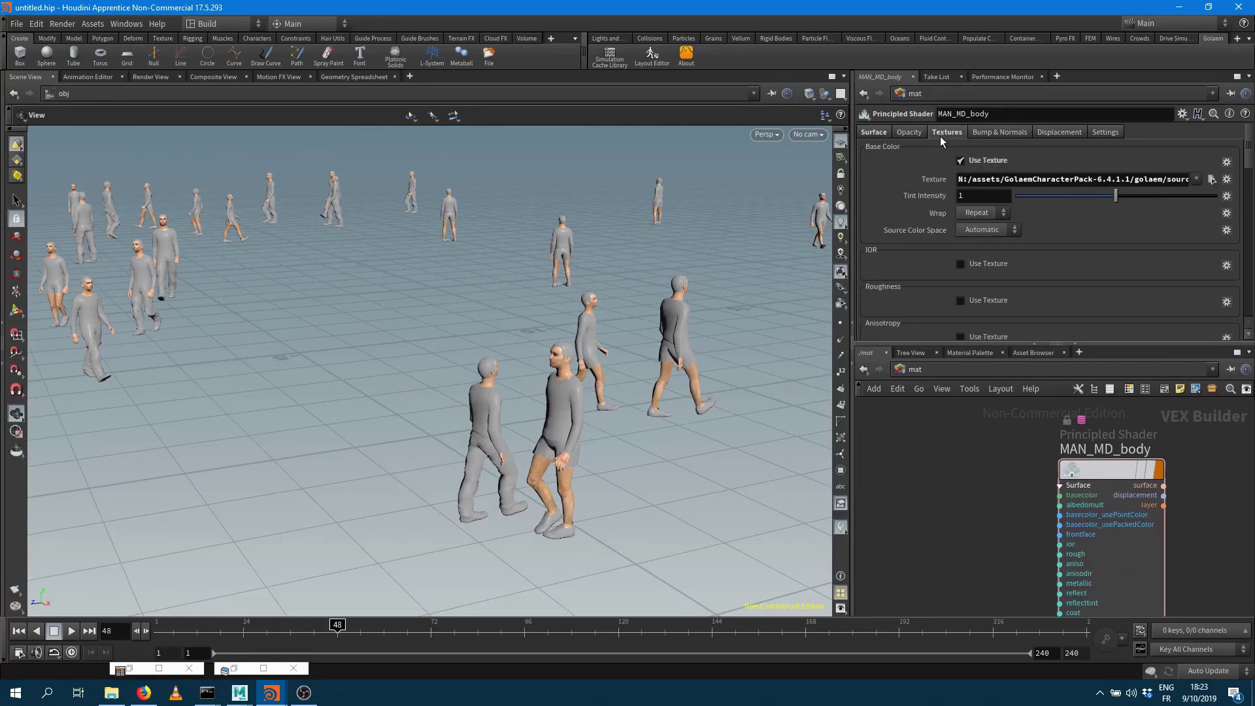
left_click(960, 160)
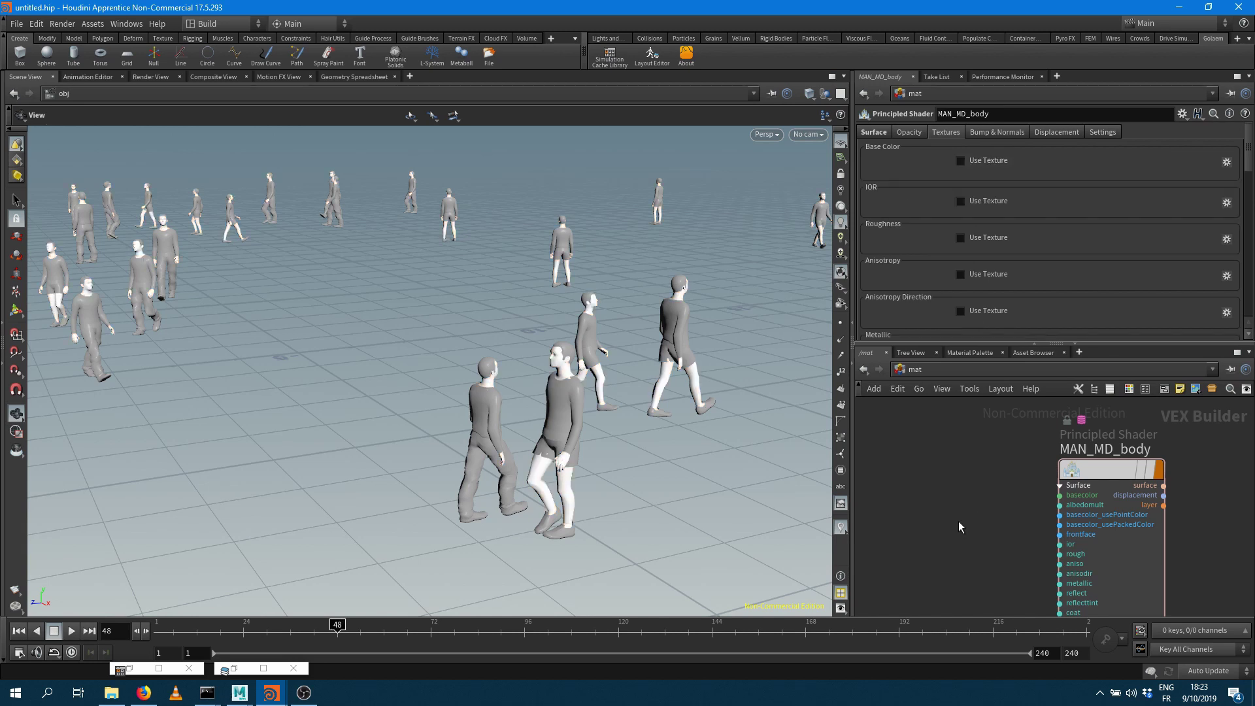
Add a Switch node, switch1, and wire its result into the shader's basecolor input
key("Tab")
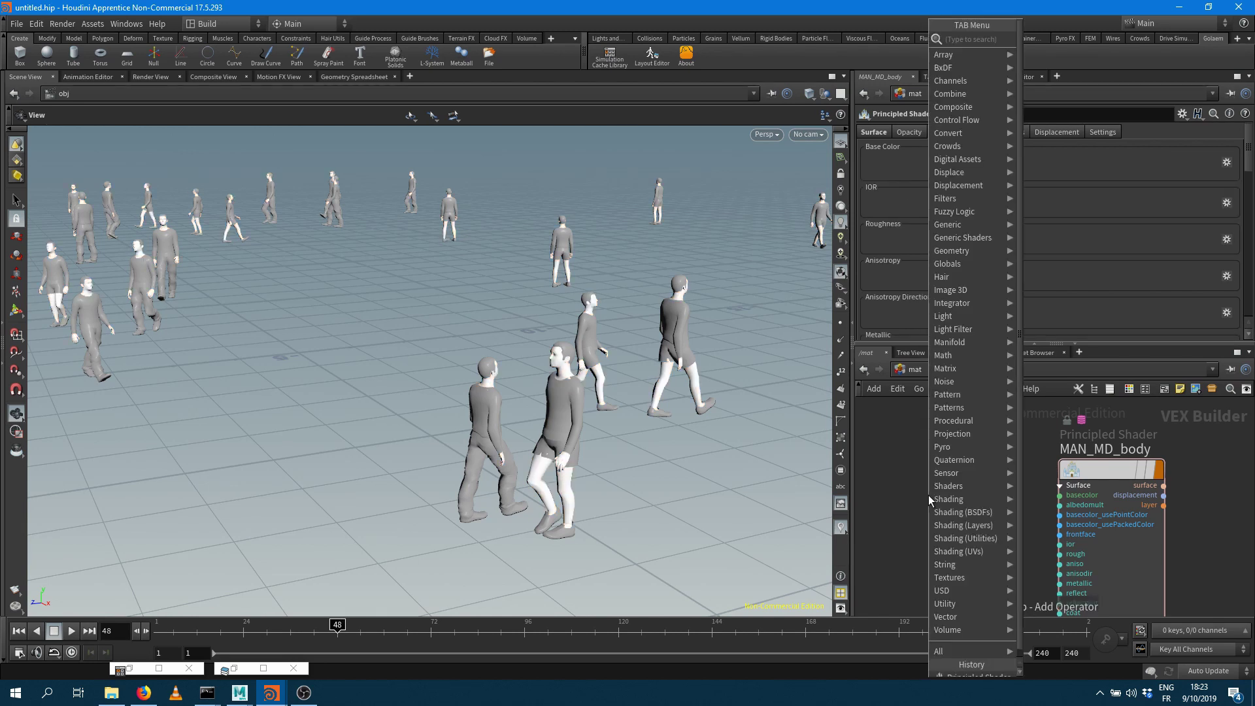
type("swi")
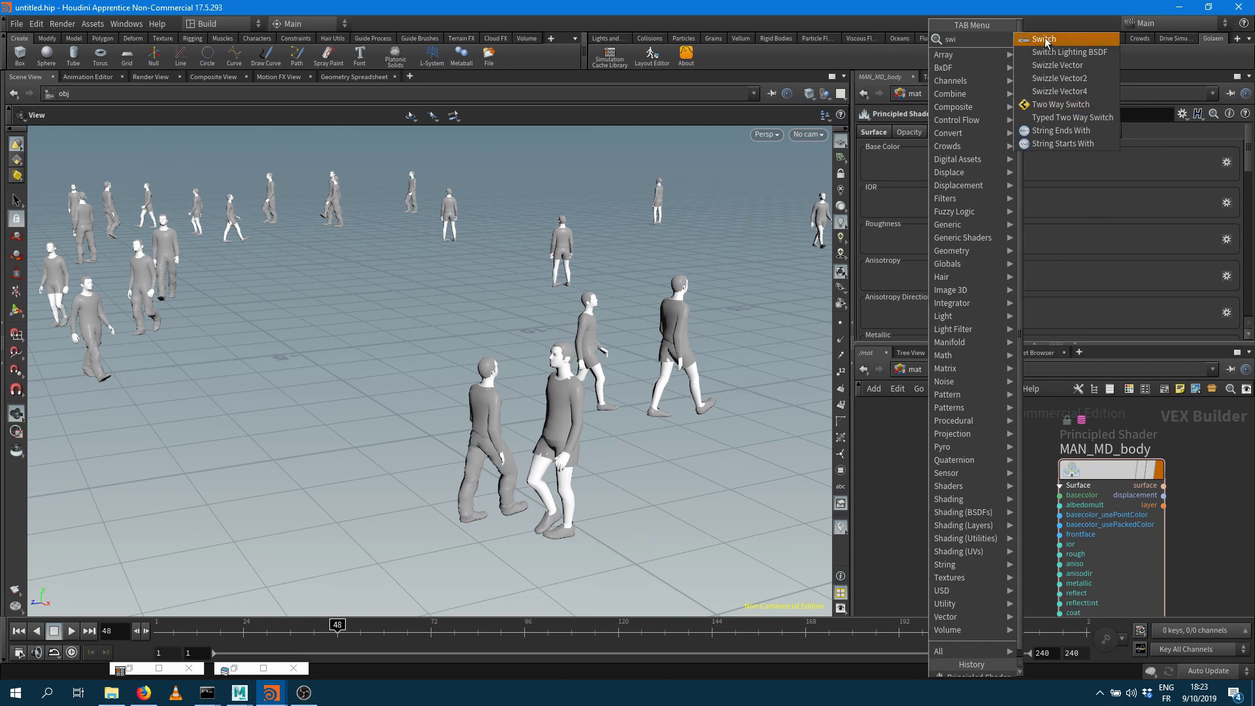
left_click(948, 488)
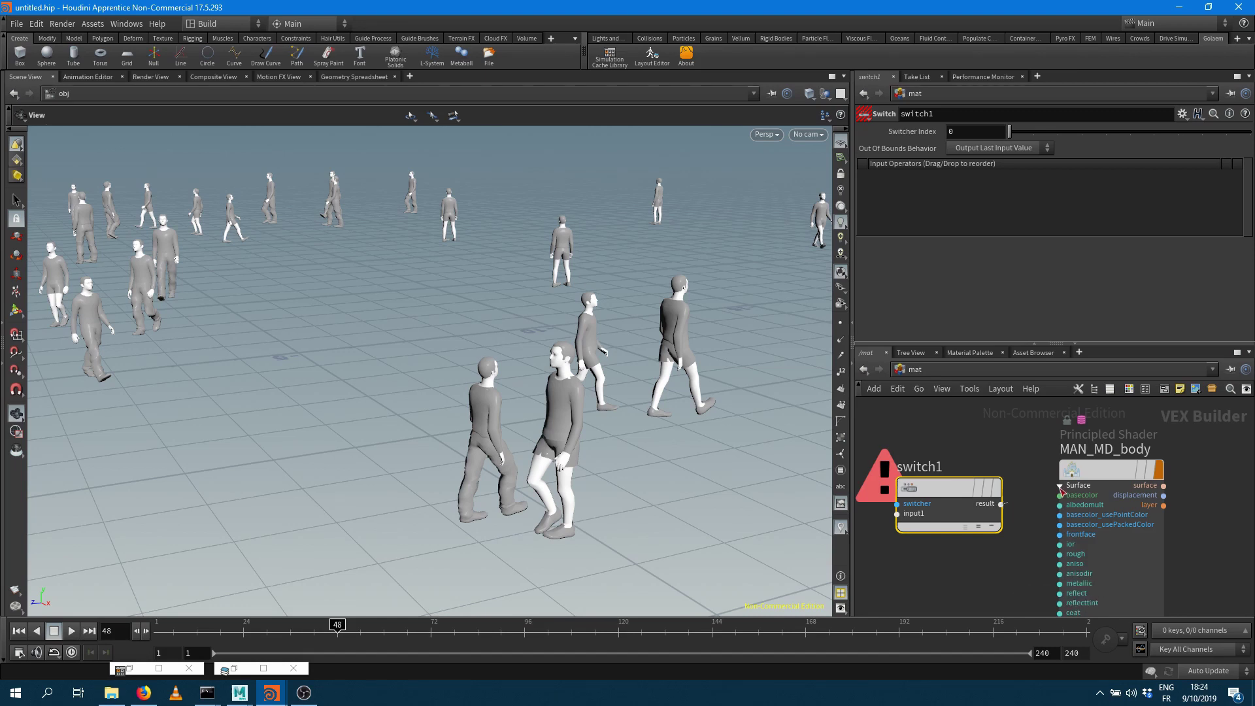
left_click_drag(1060, 494, 1061, 490)
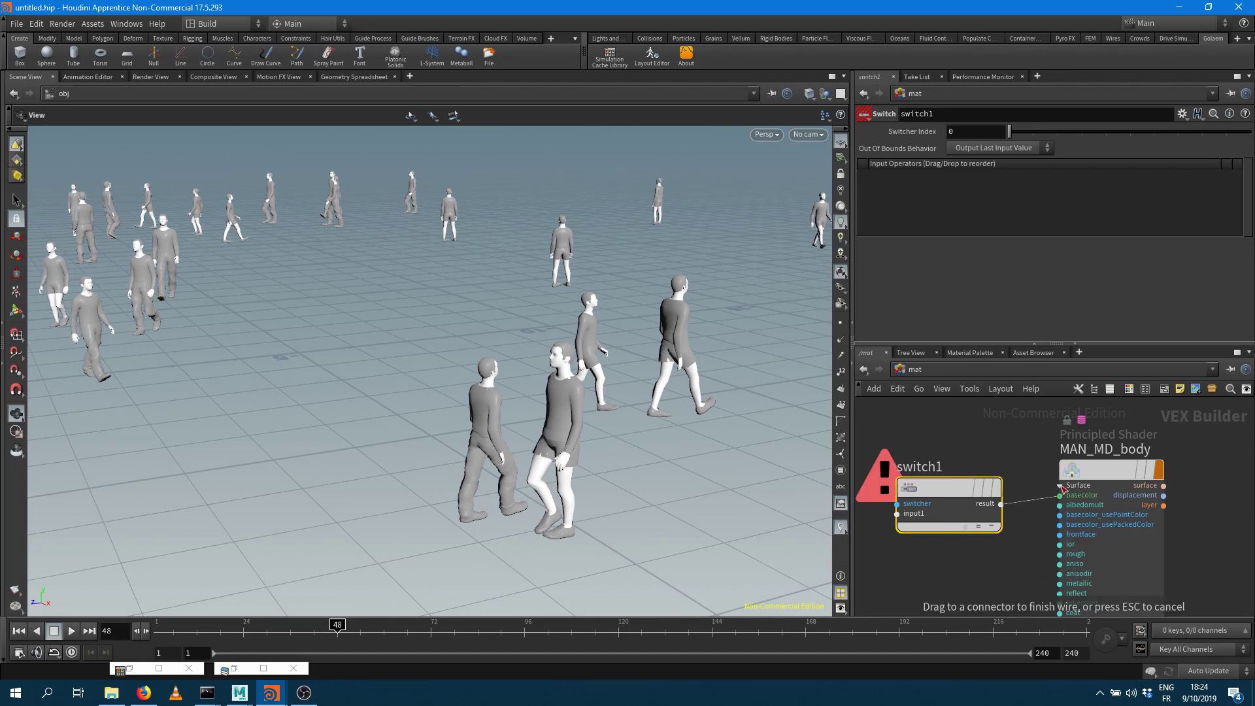
left_click(1064, 498)
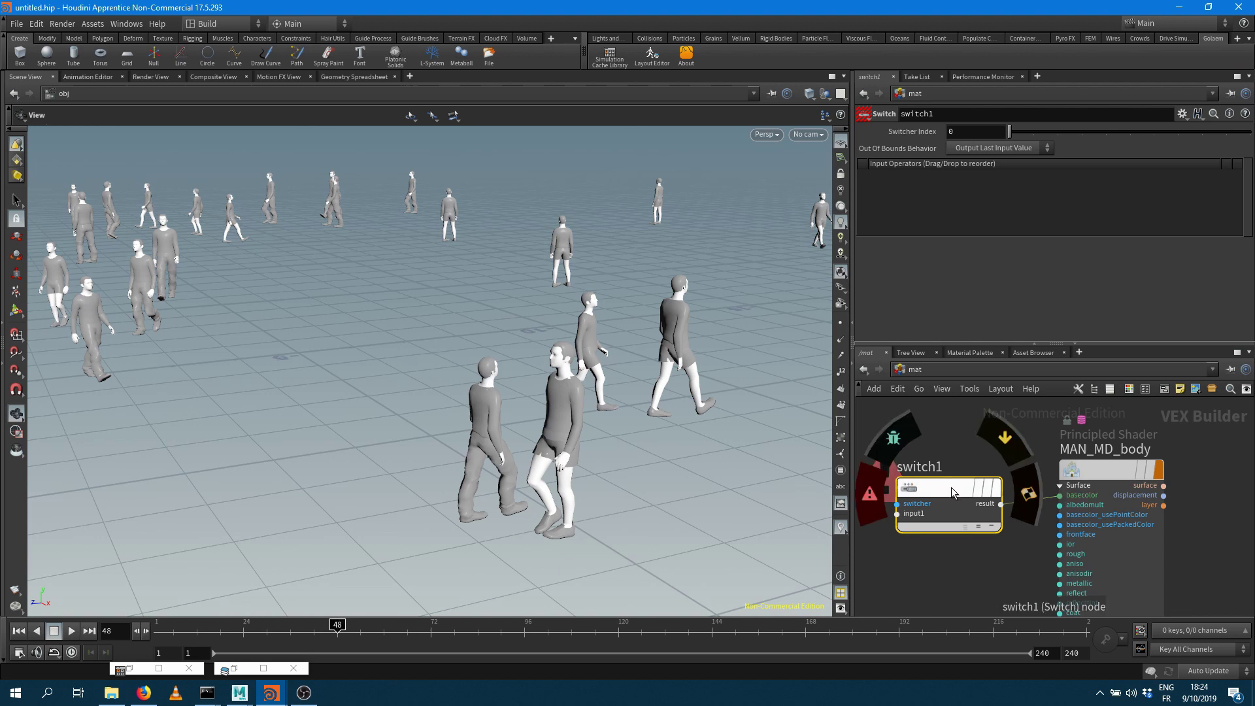
left_click_drag(972, 485, 1009, 468)
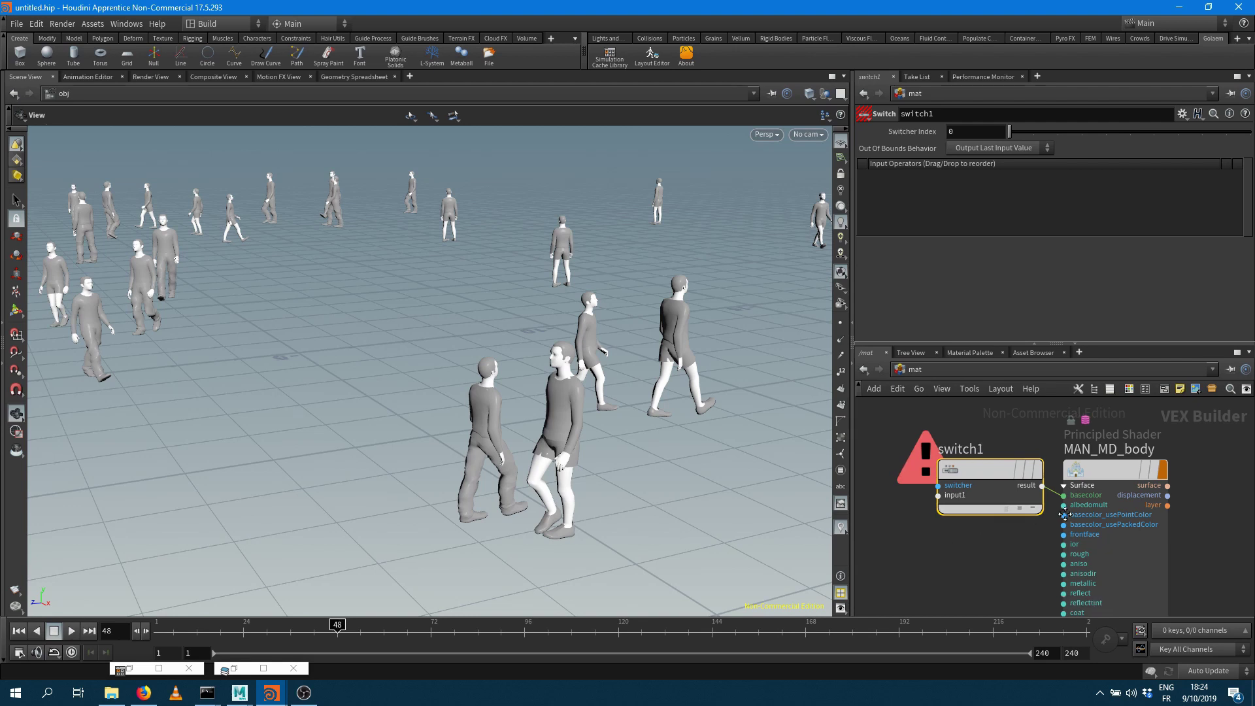
Add a Texture VOP, texture1, and wire its colour into switch1's first input
middle_click_drag(969, 543, 1058, 530)
key("Tab")
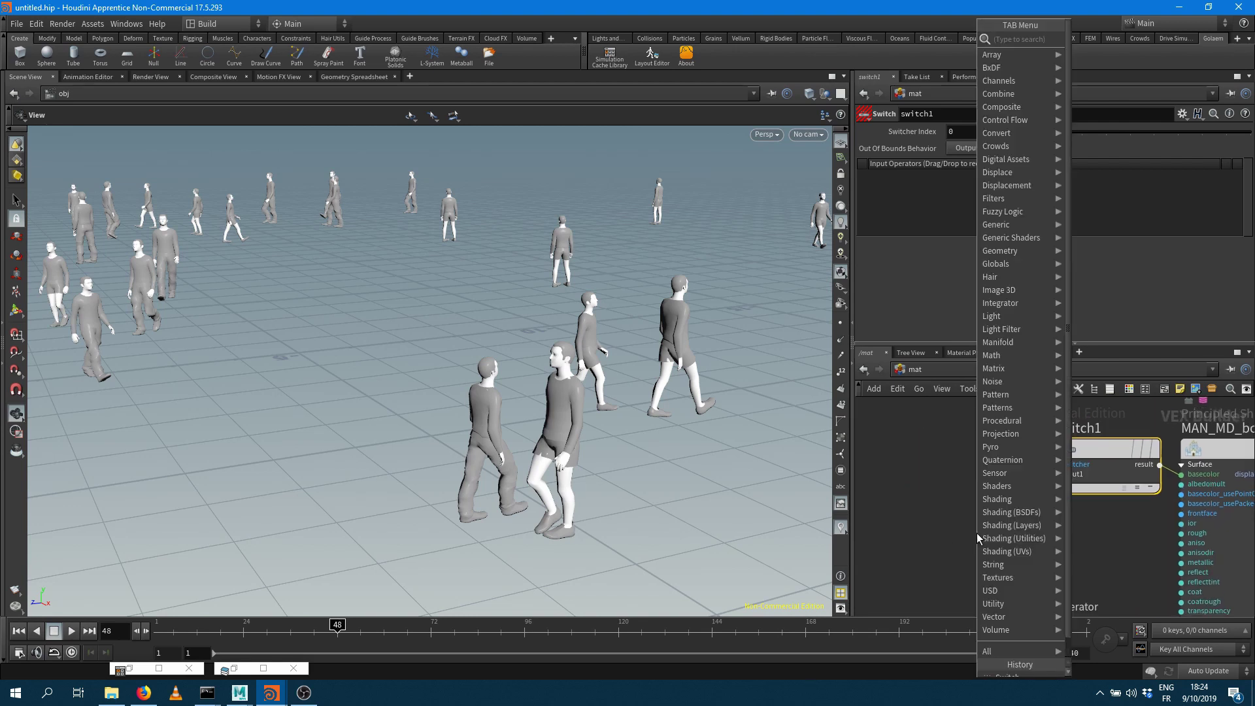
type("text")
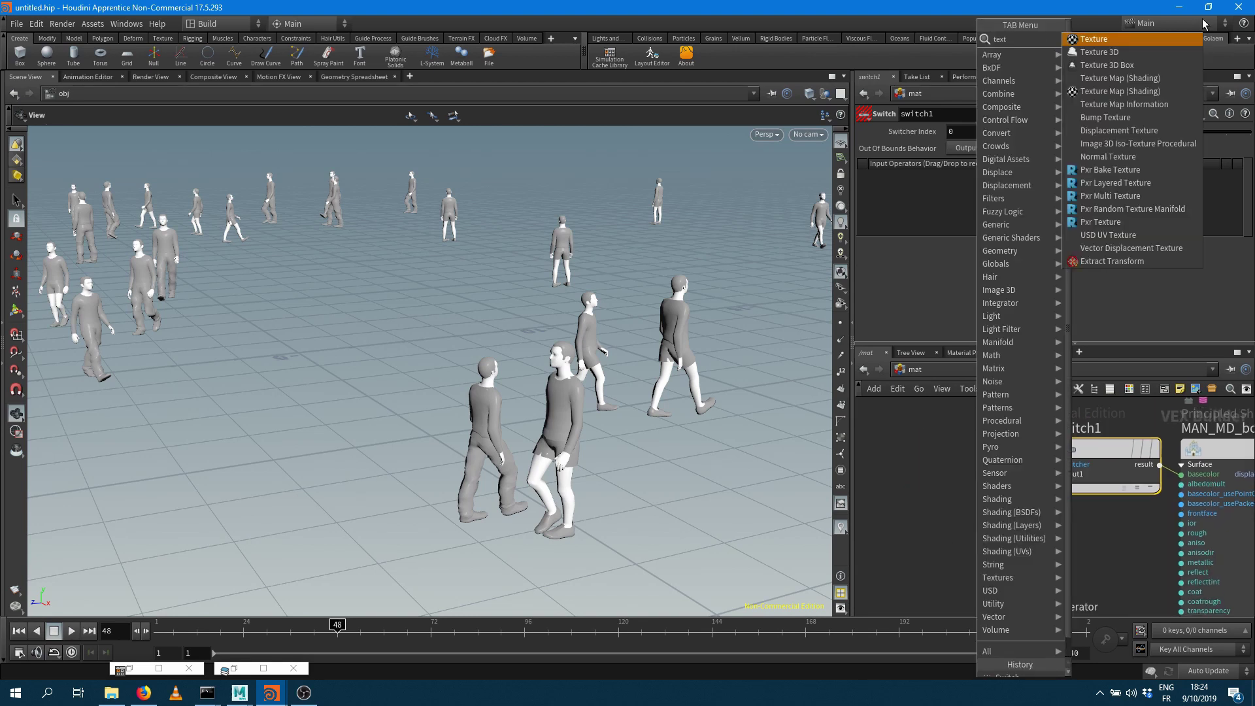
left_click(1102, 43)
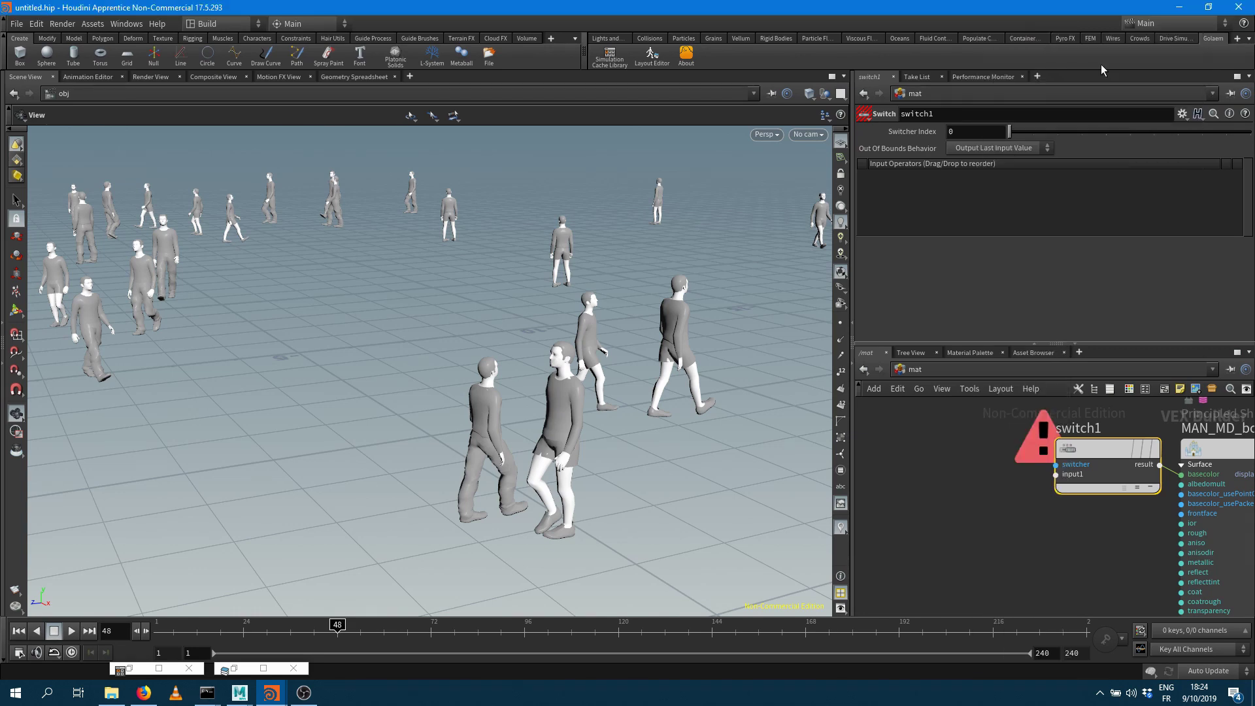
left_click(944, 484)
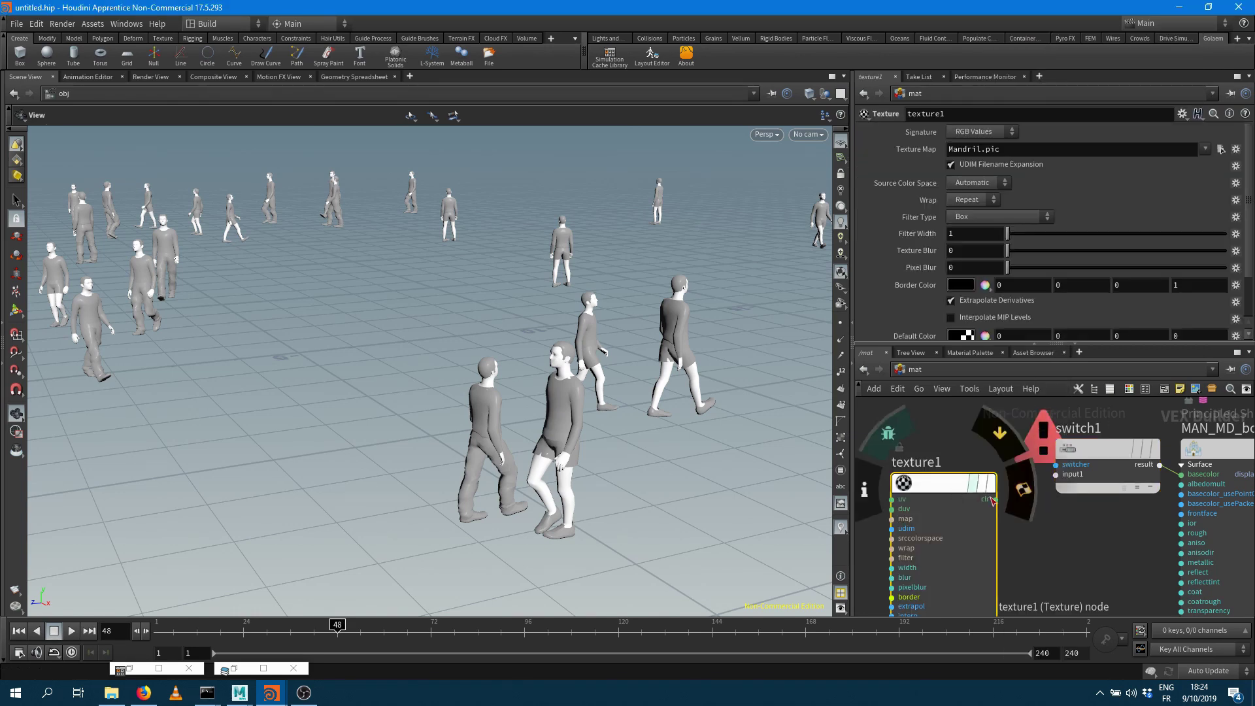
left_click_drag(996, 503, 1083, 483)
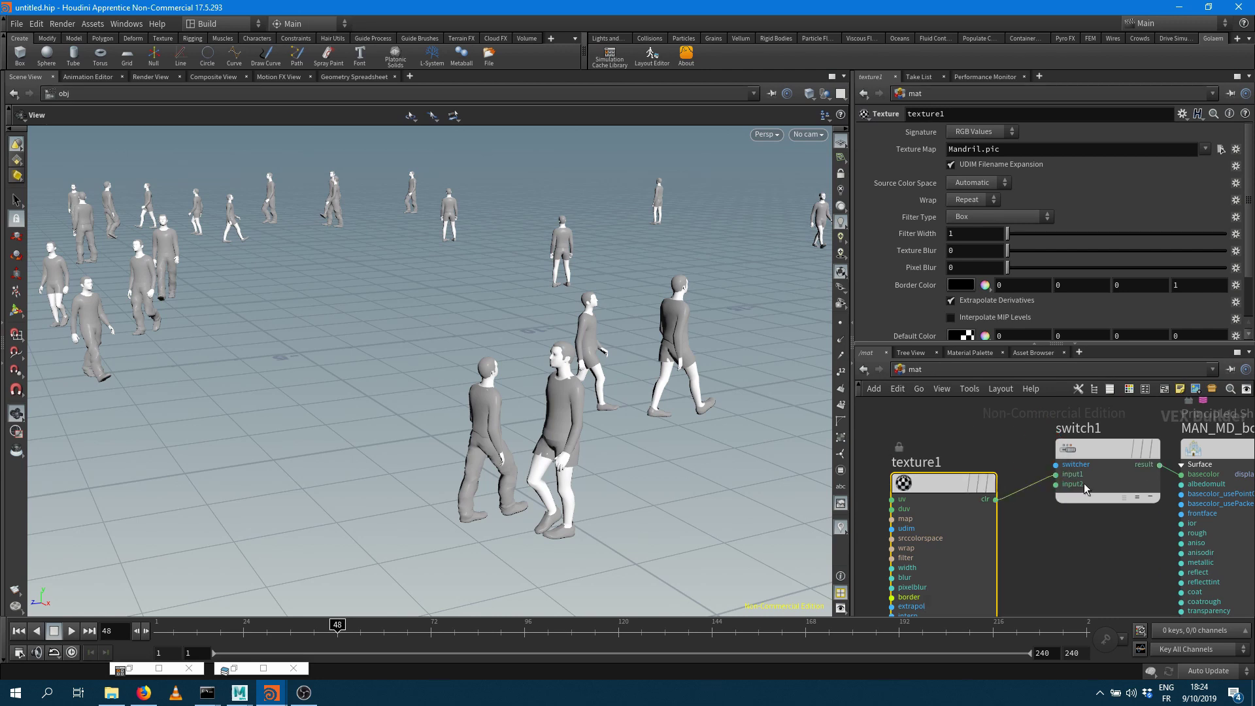
Set texture1's Texture Map to the caucaz_underwear_01 .tga body texture
left_click(1205, 150)
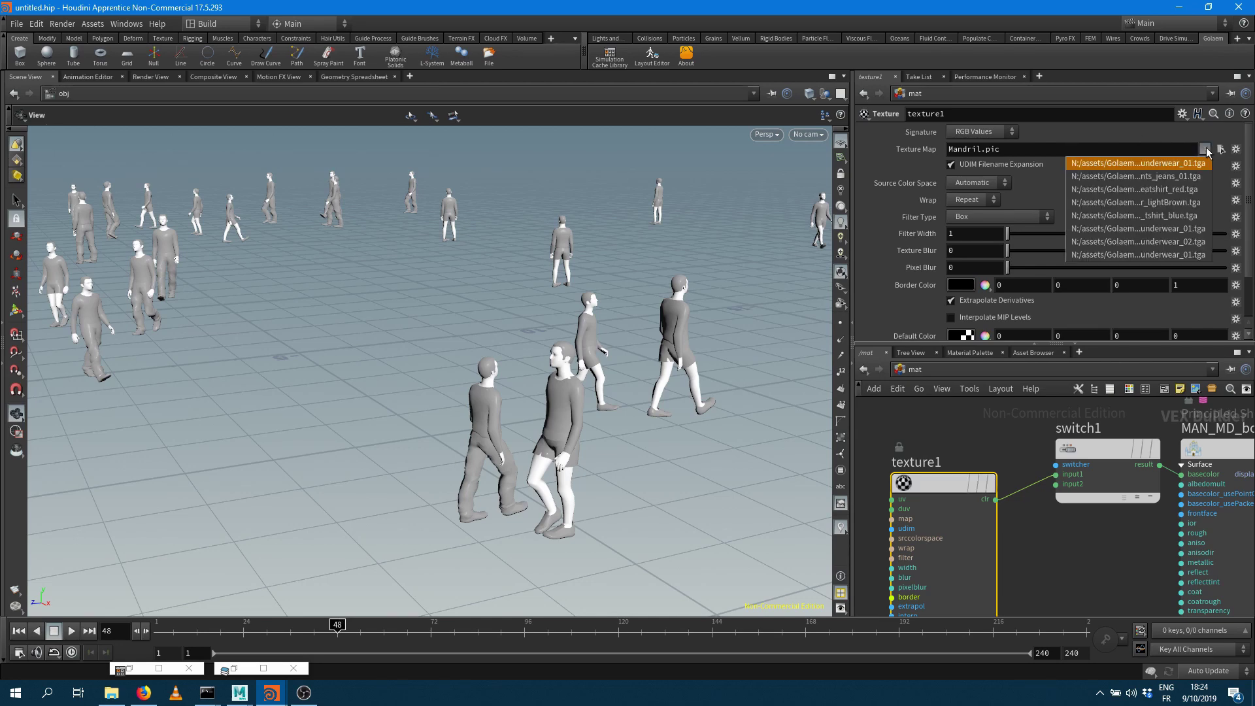
left_click(1221, 149)
left_click(1220, 149)
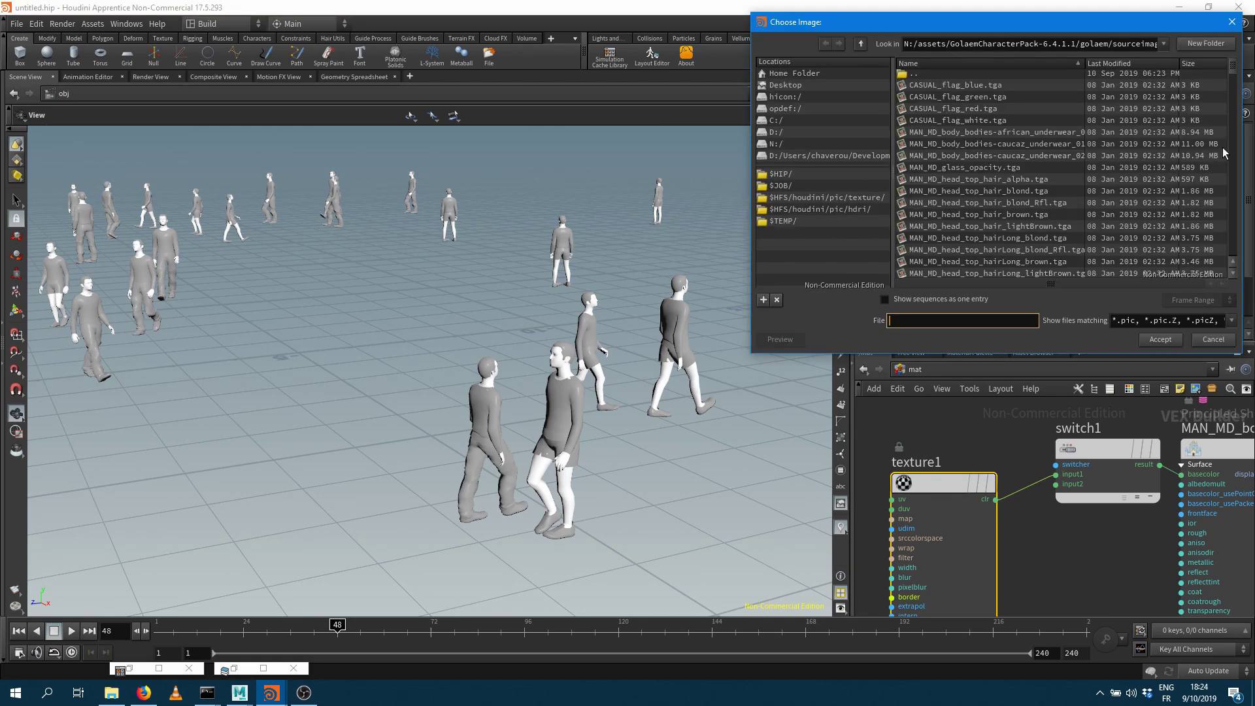
double_click(1028, 146)
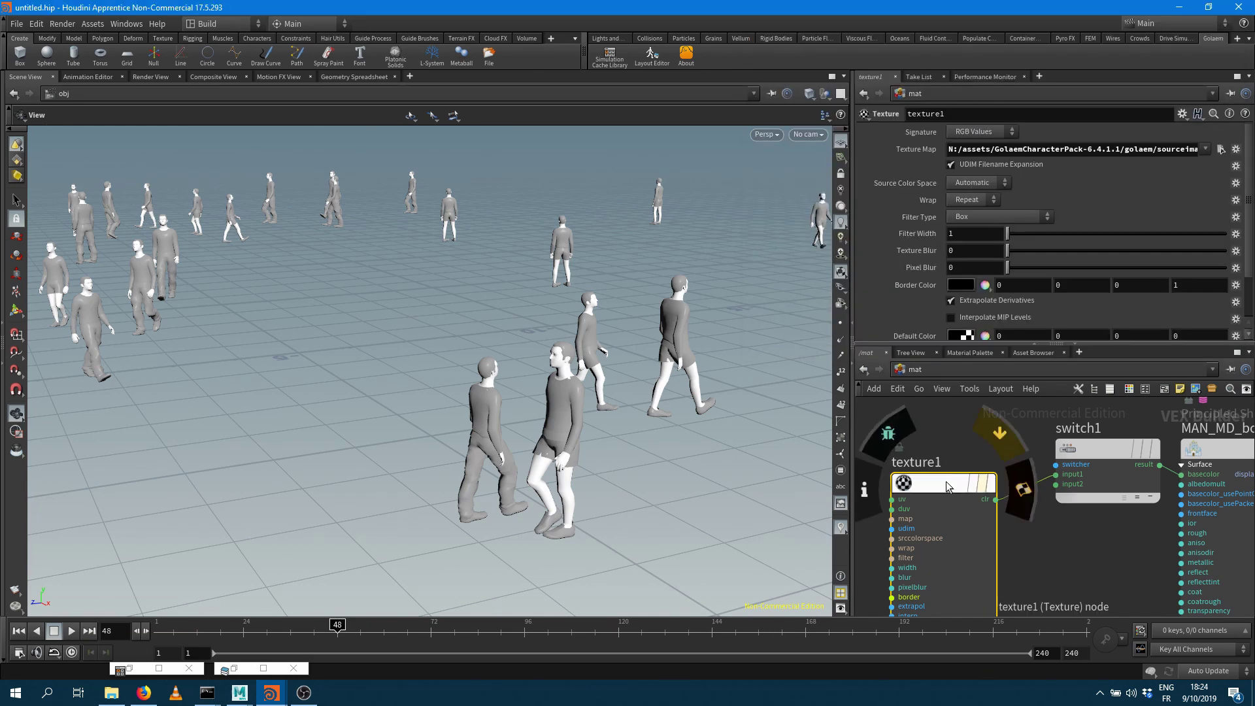
left_click_drag(947, 485, 987, 535)
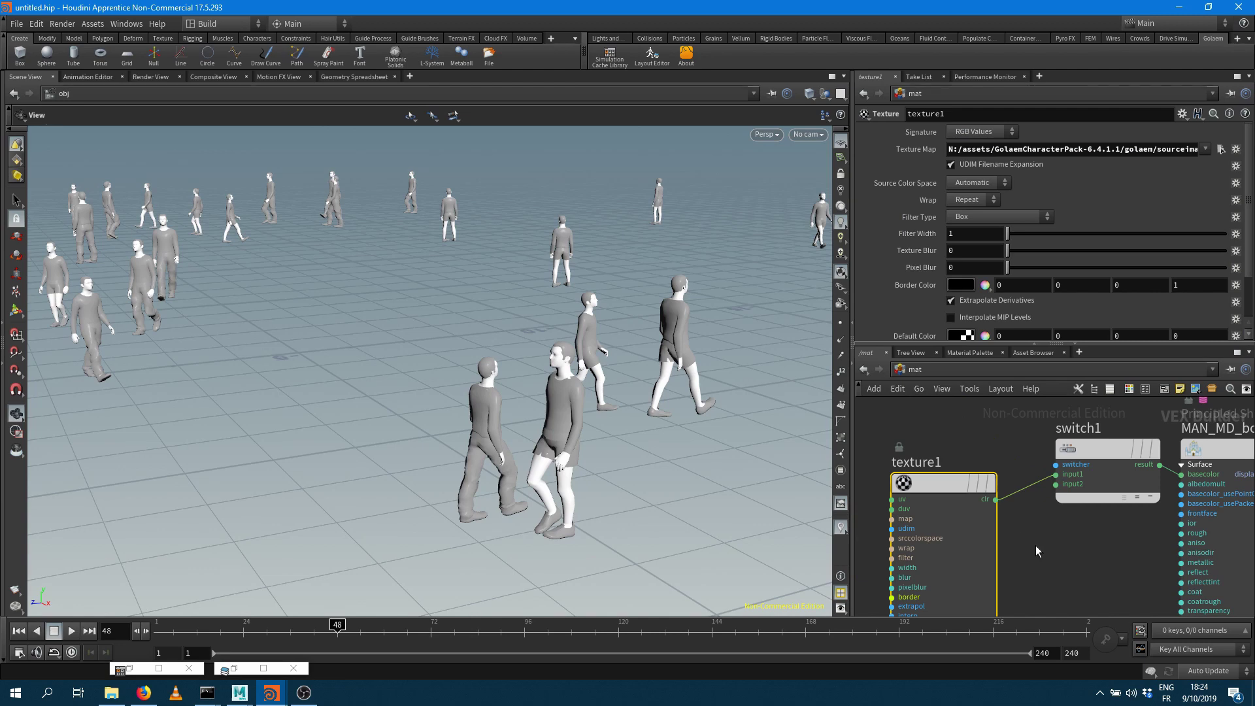
Add texture2, wire it into switch1's second input, and load the african_underwear .tga texture
key("Tab")
type("text")
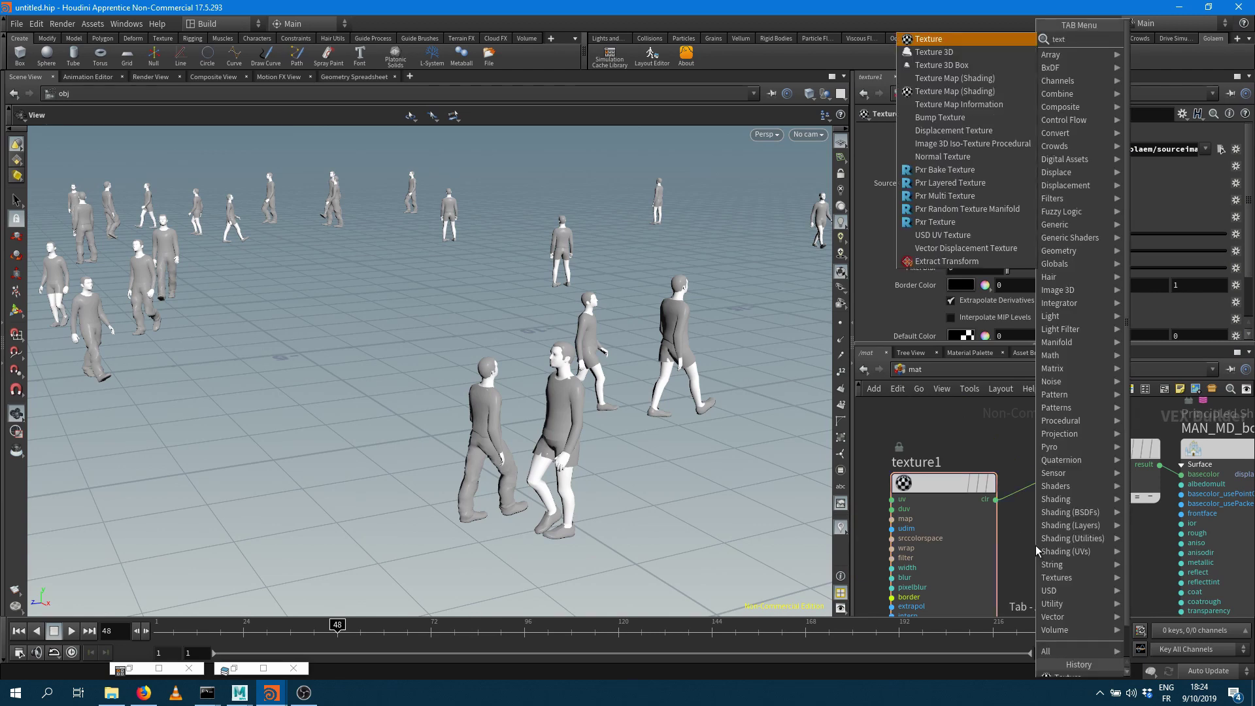
left_click(939, 39)
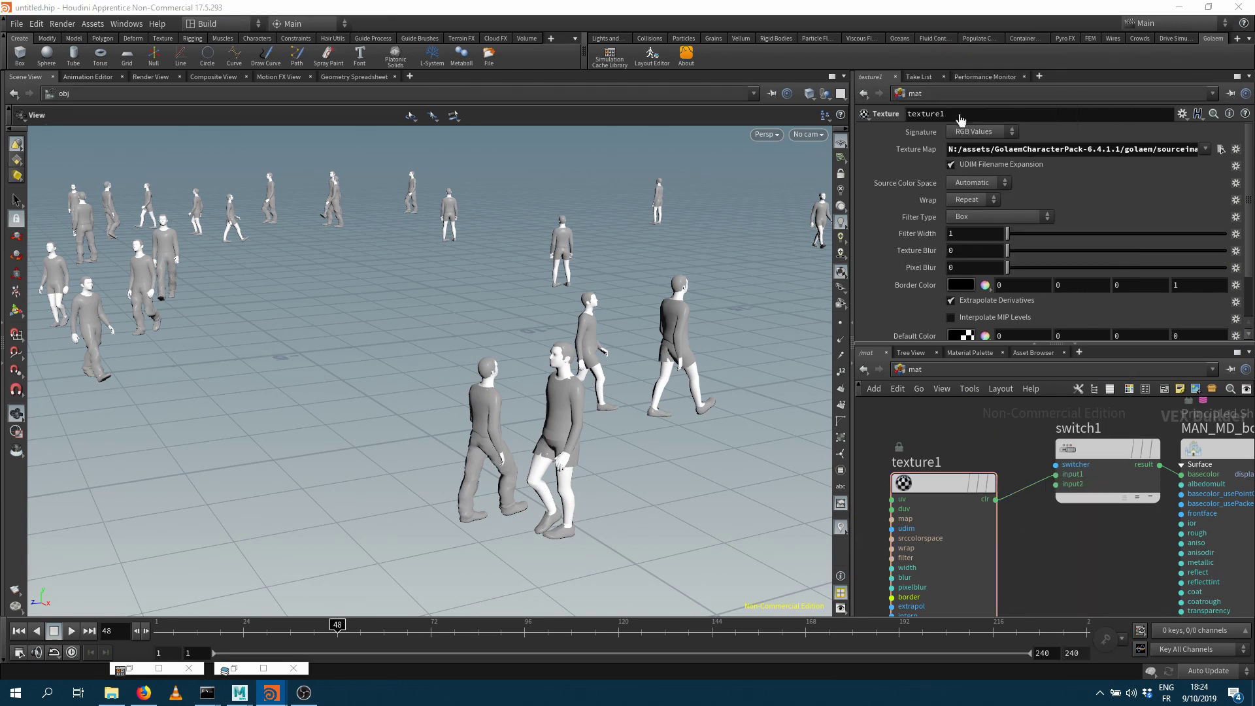
left_click(990, 529)
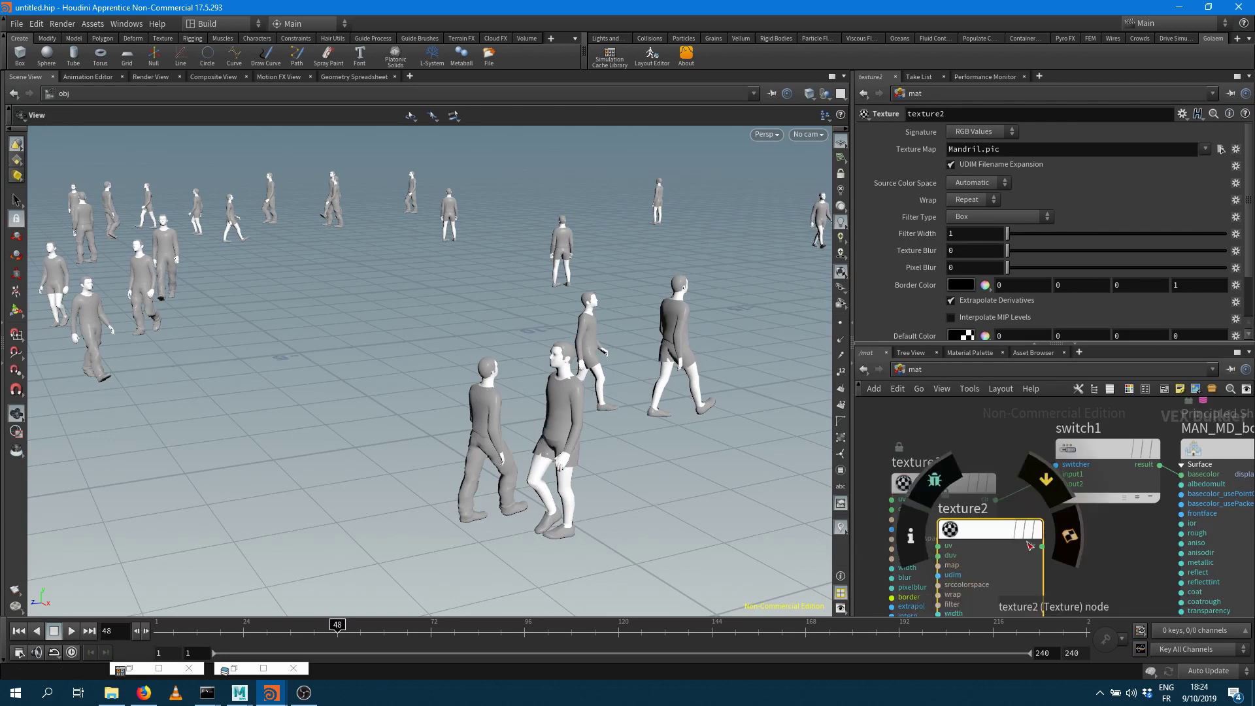
left_click_drag(1044, 551, 1057, 484)
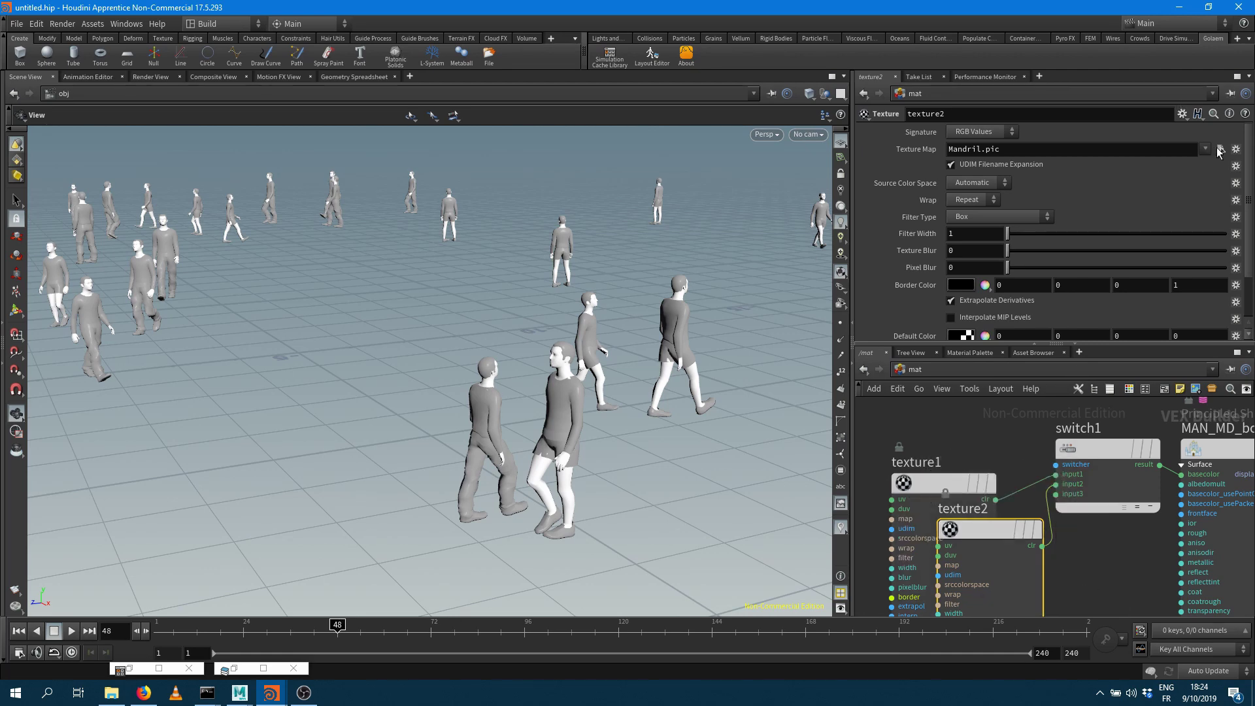
left_click(1219, 150)
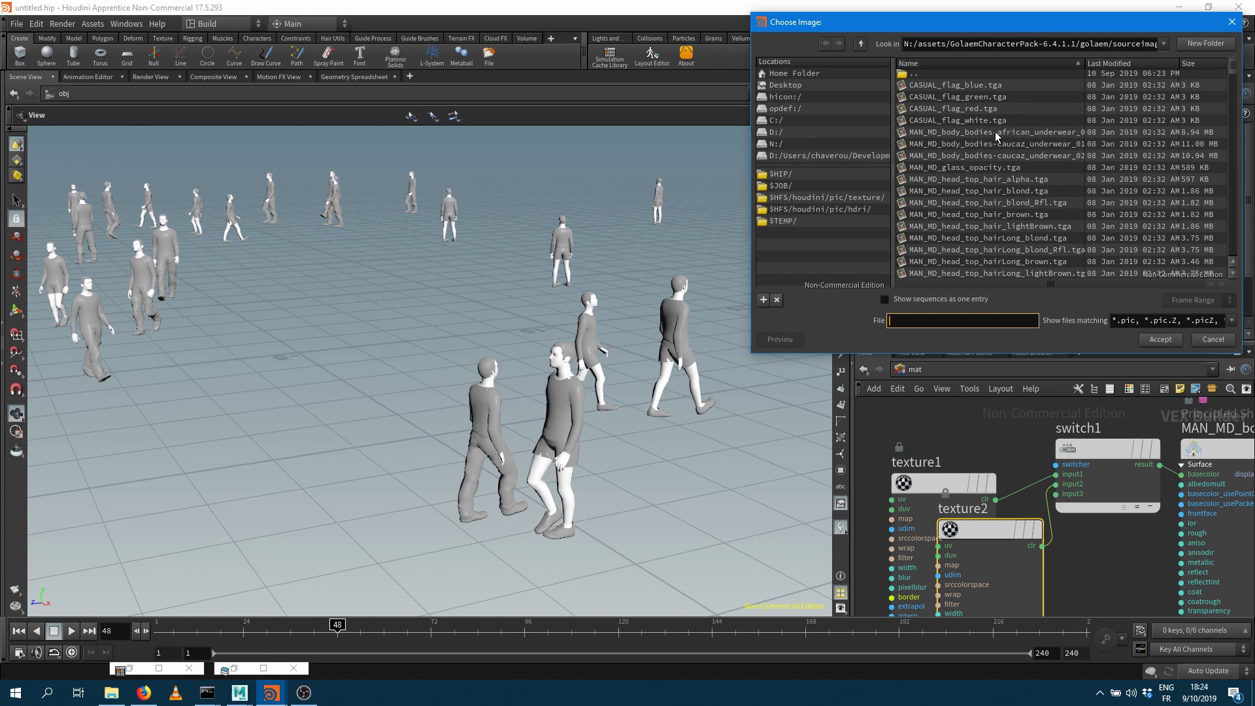
double_click(994, 131)
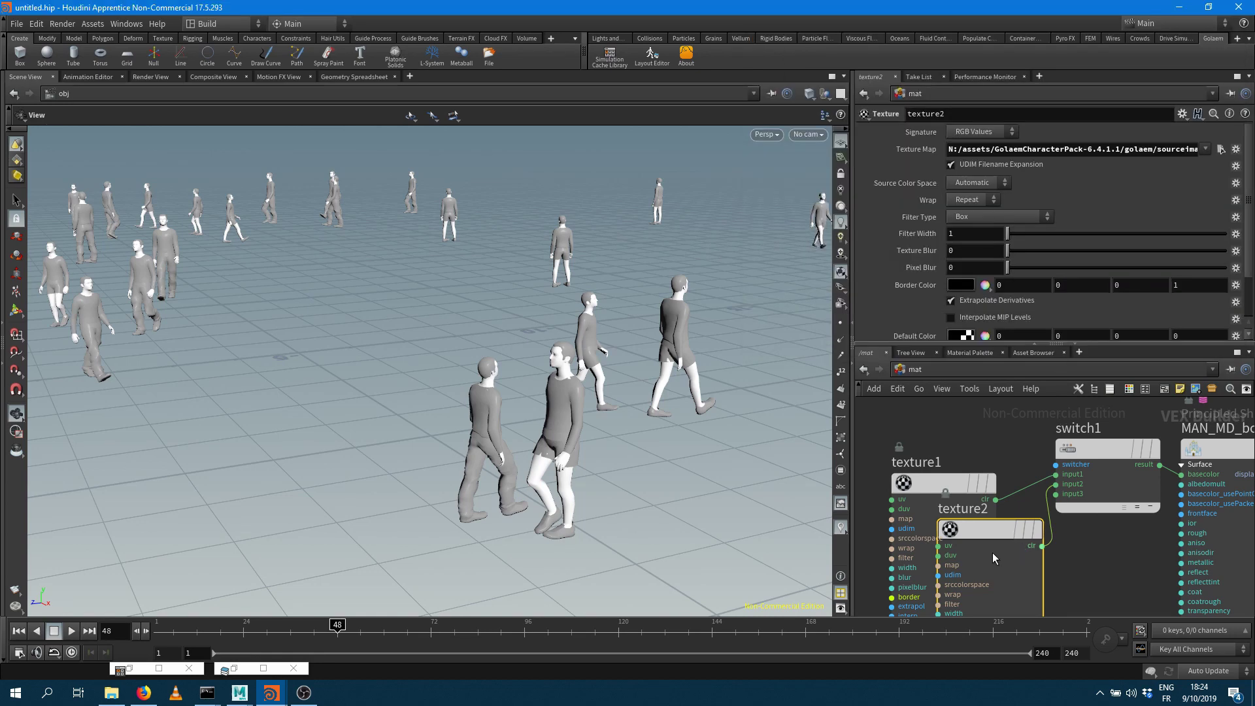
Add an integer Parameter VOP and wire it into switch1's switcher input
mouse_move(1000, 529)
mouse_move(1091, 460)
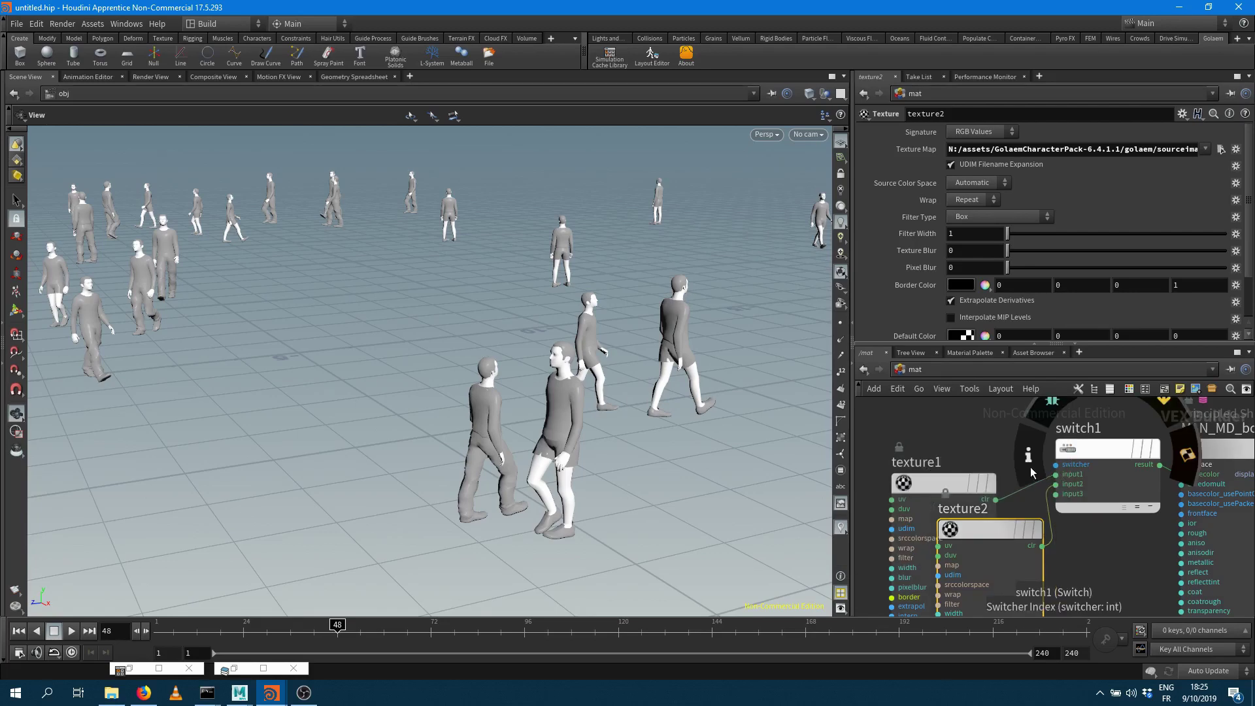
key("Tab")
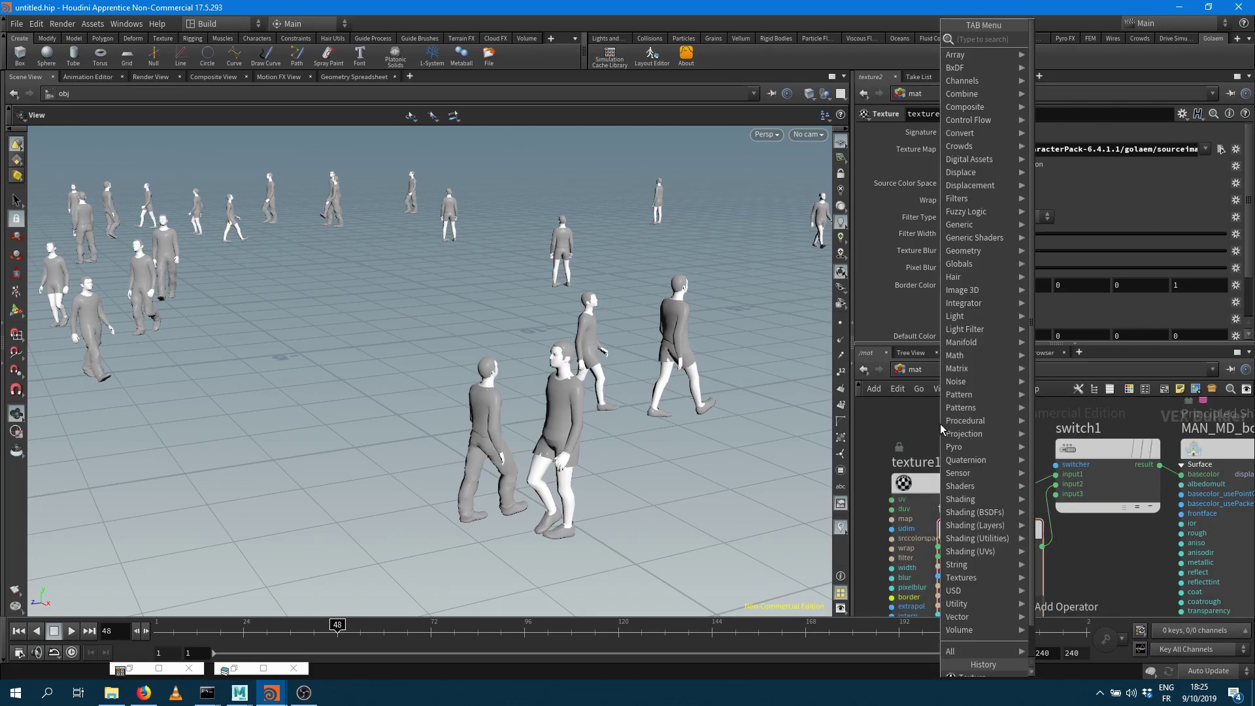
type("pa")
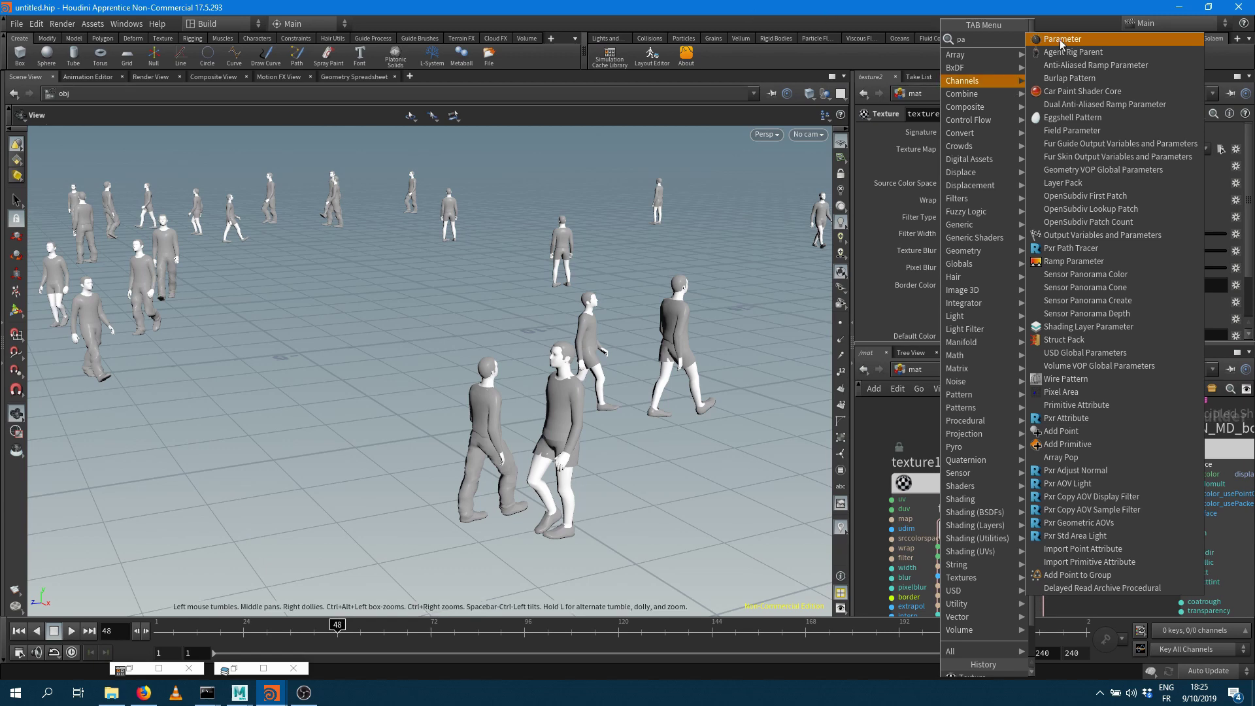
left_click(1061, 40)
left_click(966, 425)
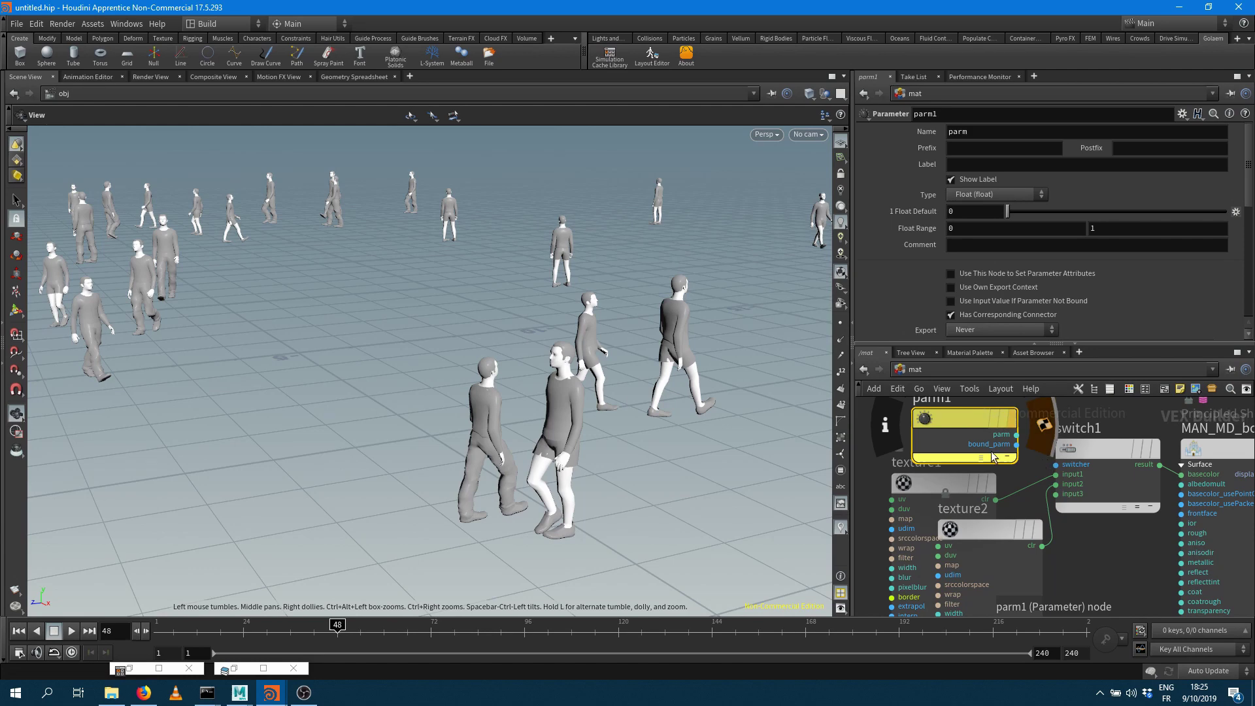
left_click(973, 195)
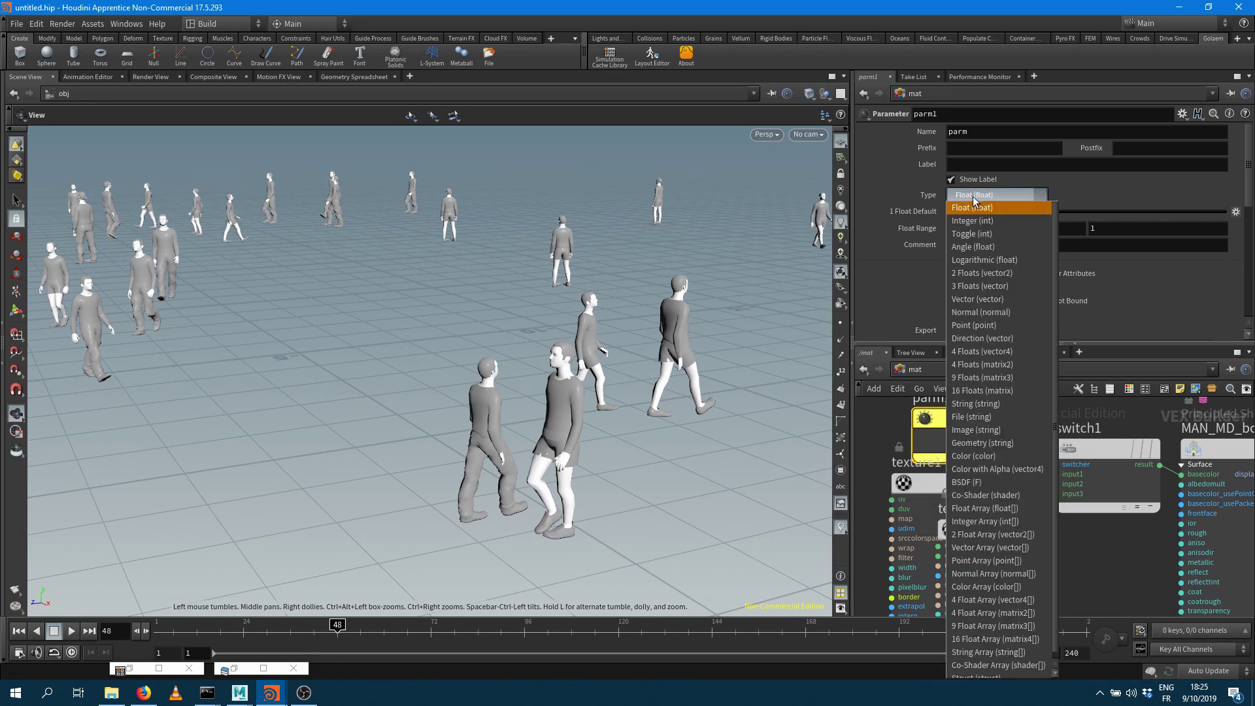
left_click(972, 220)
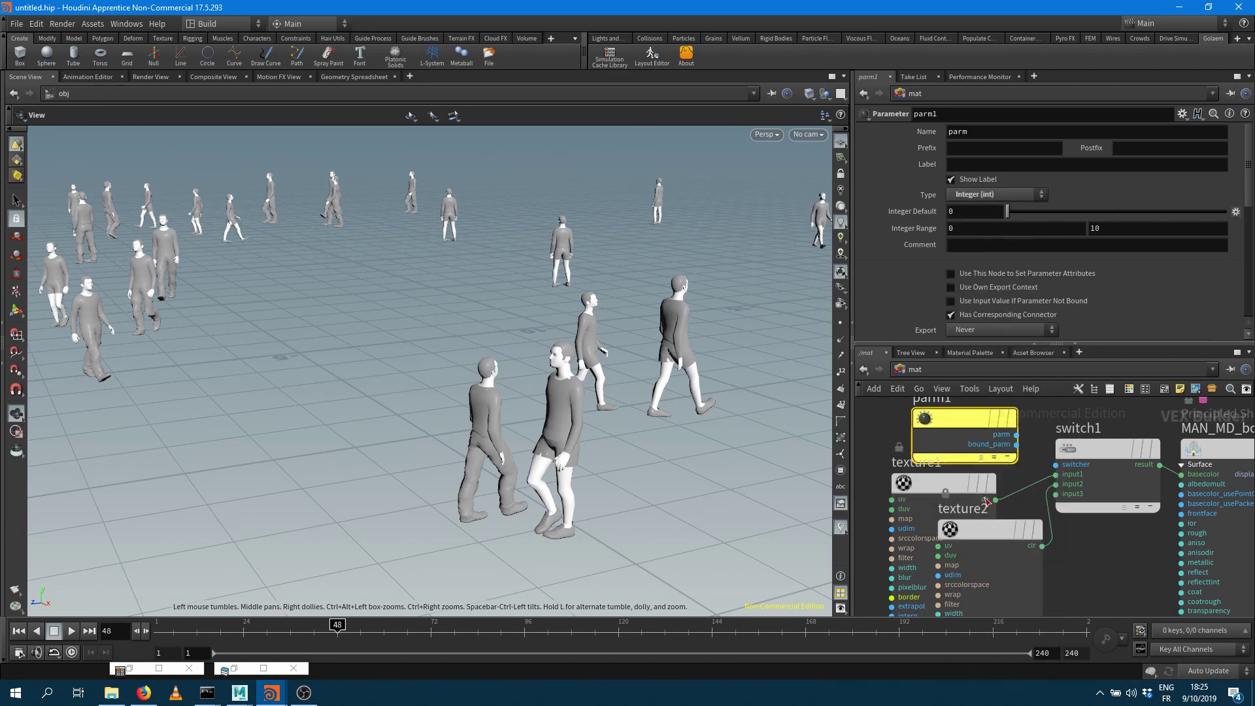
left_click_drag(1016, 435, 1058, 467)
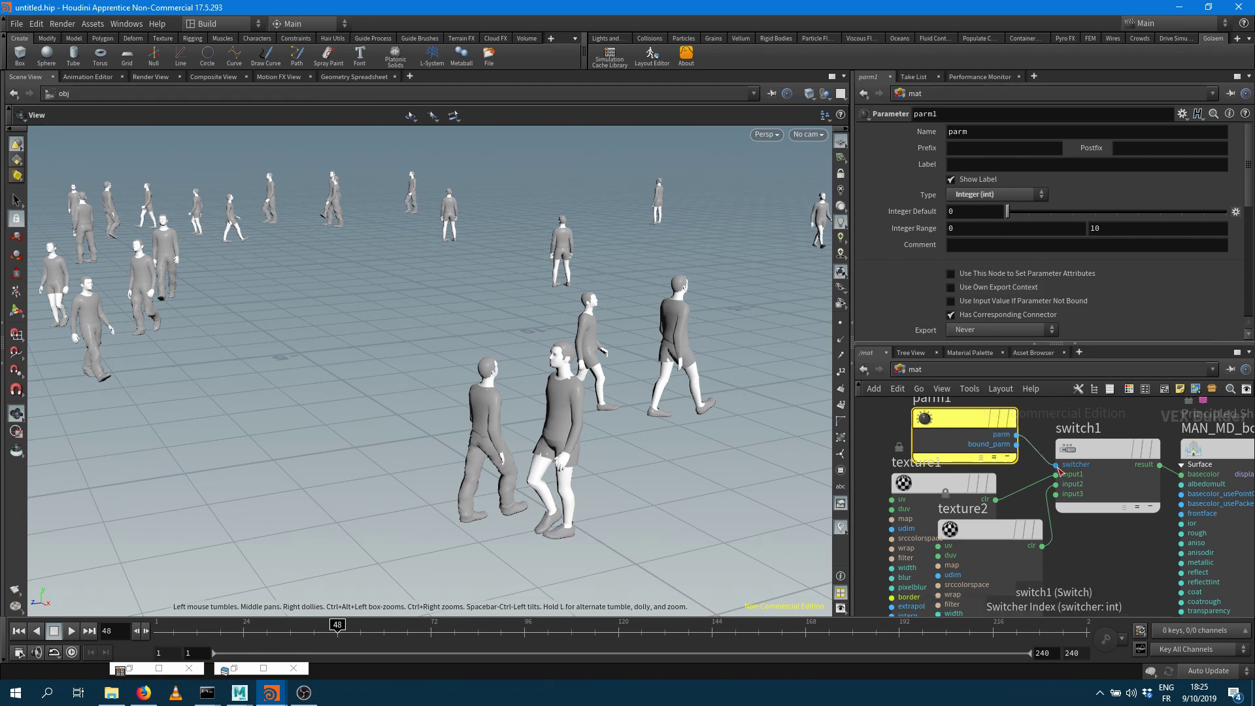
left_click(978, 131)
Rename the parameter to MAN_MD_body_textureIdx and check the crowd at frame 42
key("Return")
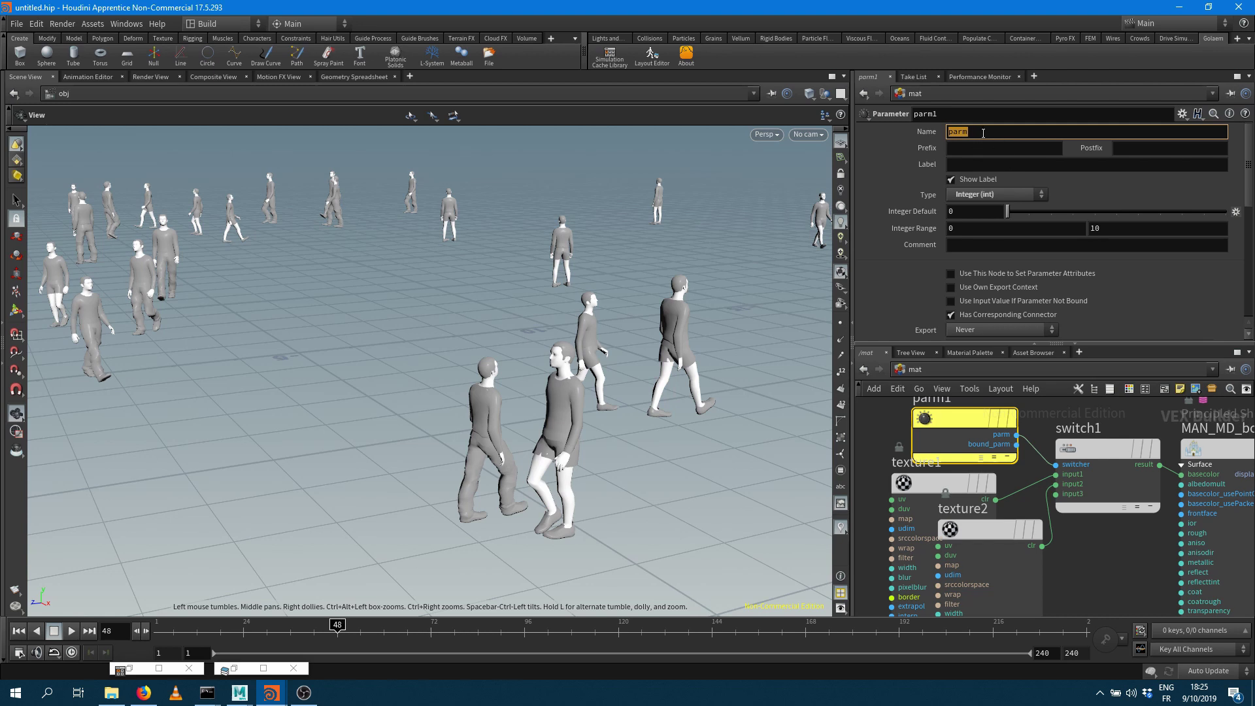
left_click_drag(984, 132, 949, 134)
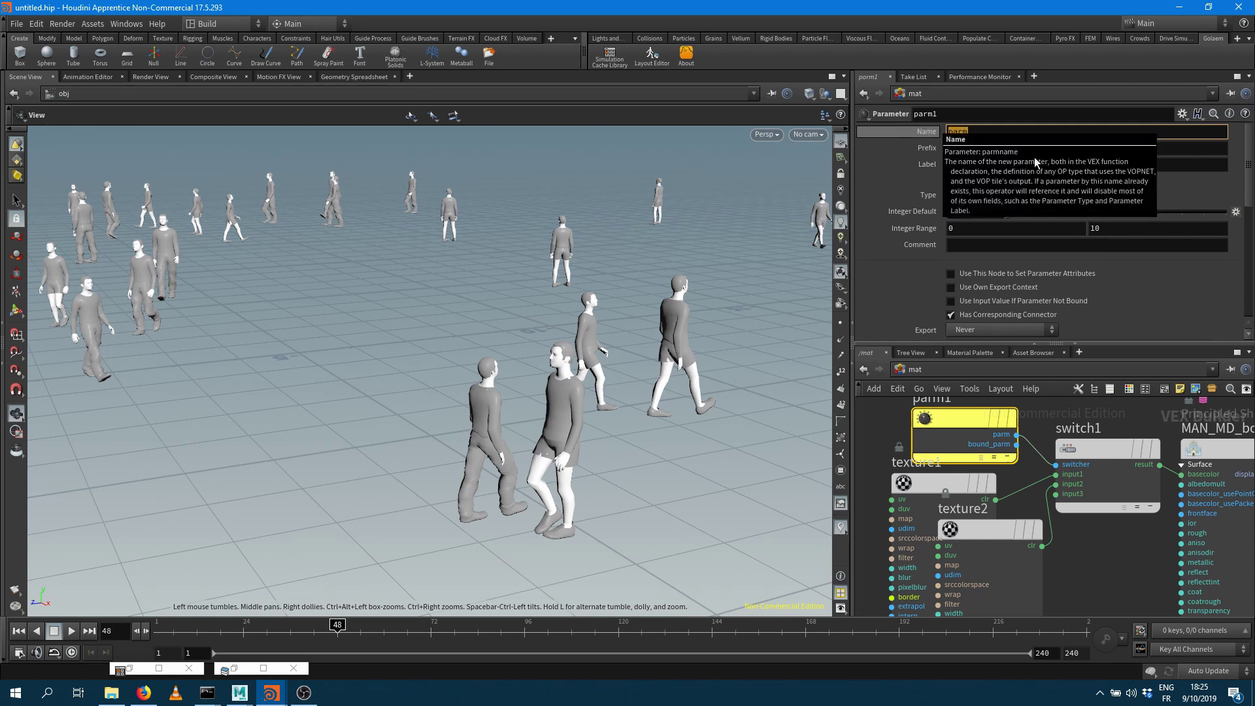
type("MAN_MD_body_textureIdx")
key("Tab")
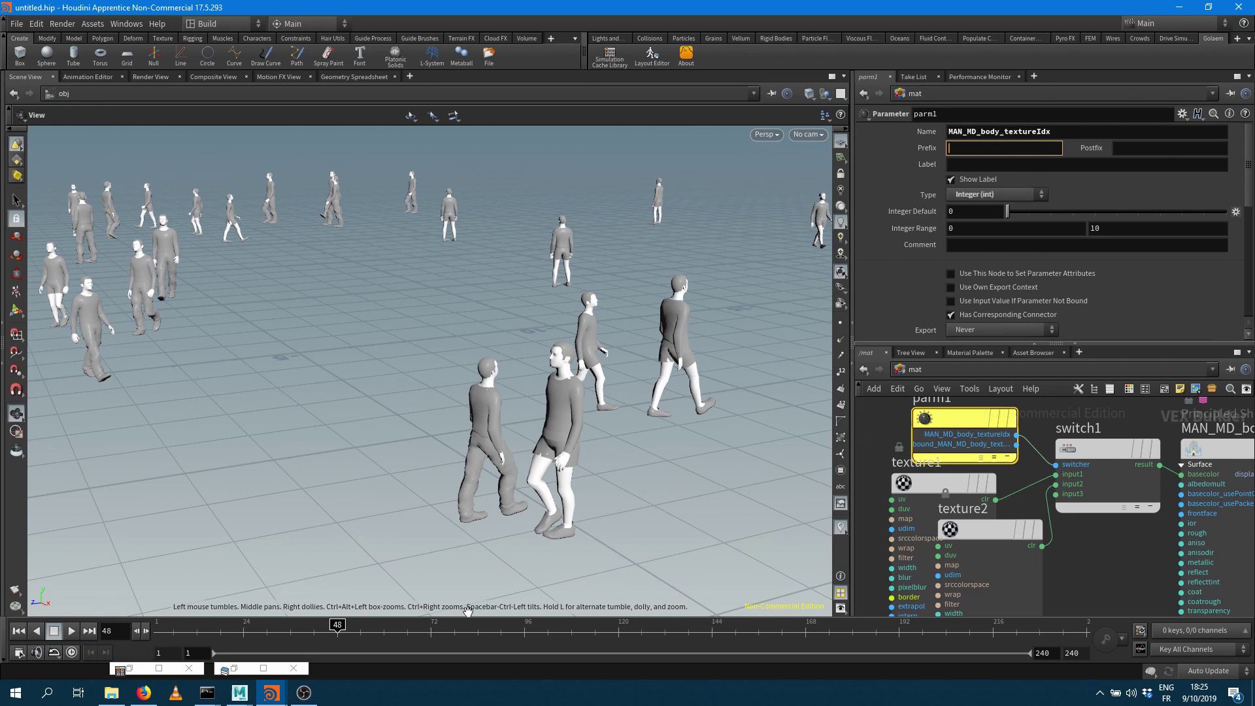
left_click(315, 634)
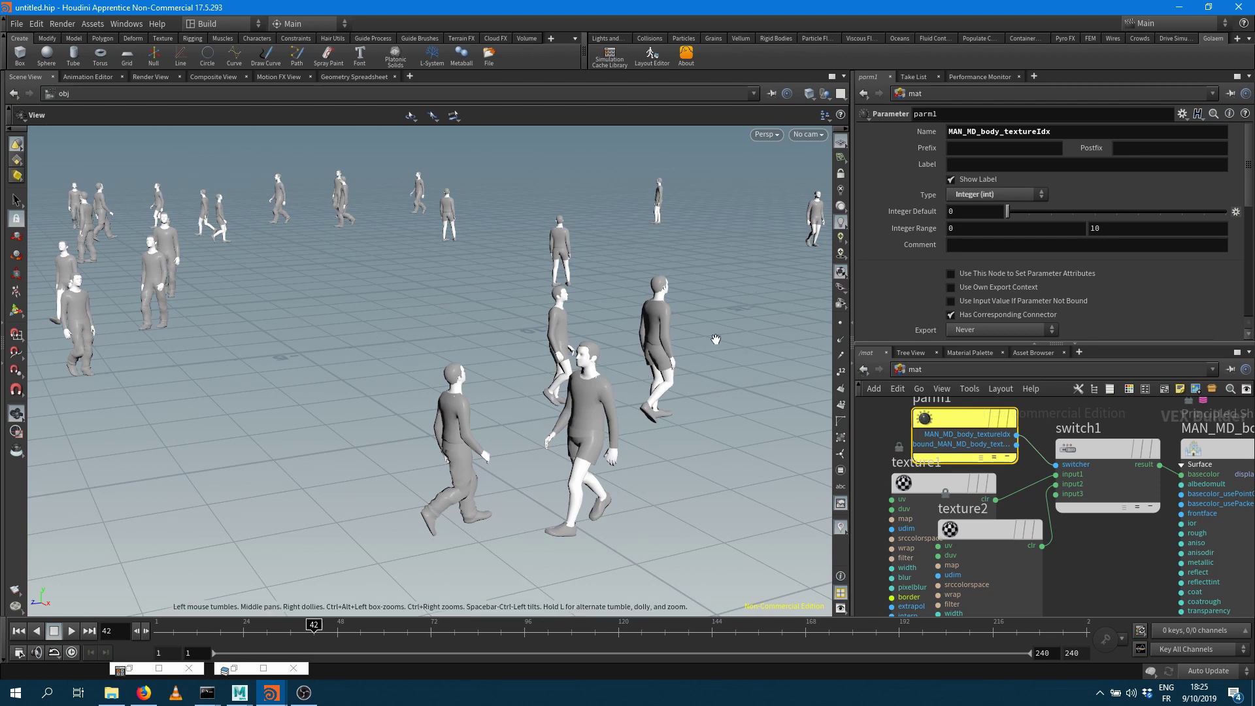
key("c")
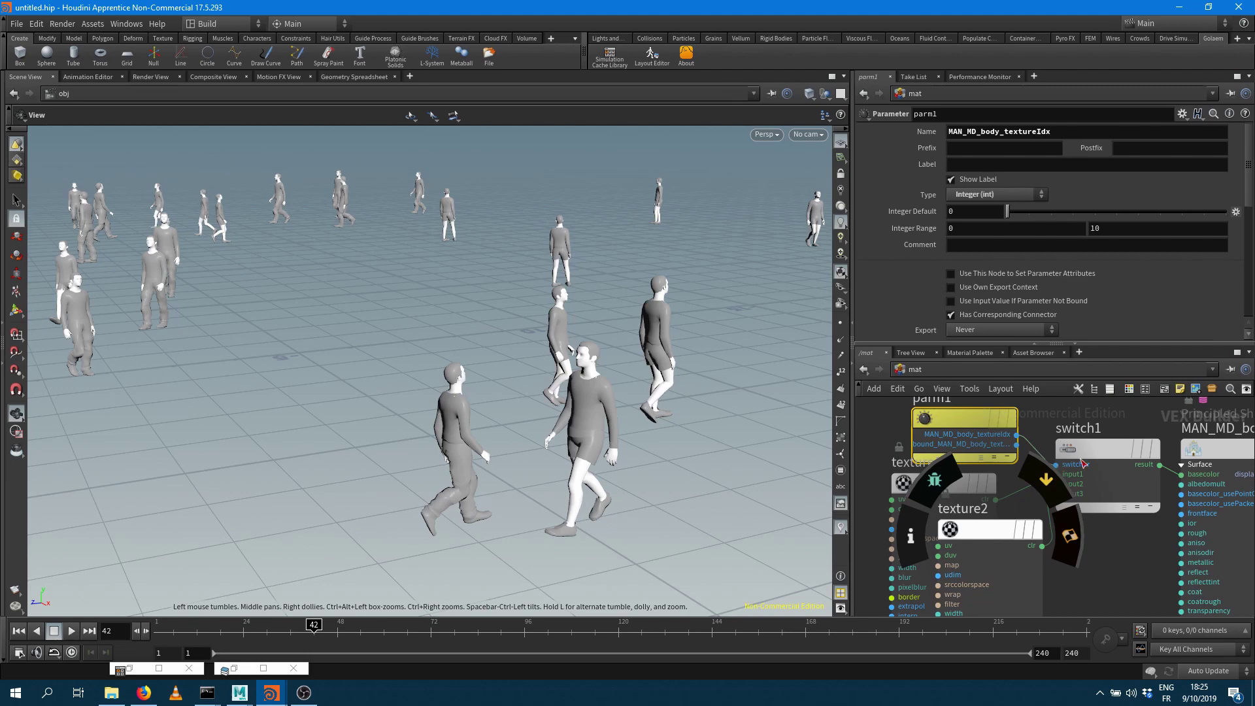
key("Escape")
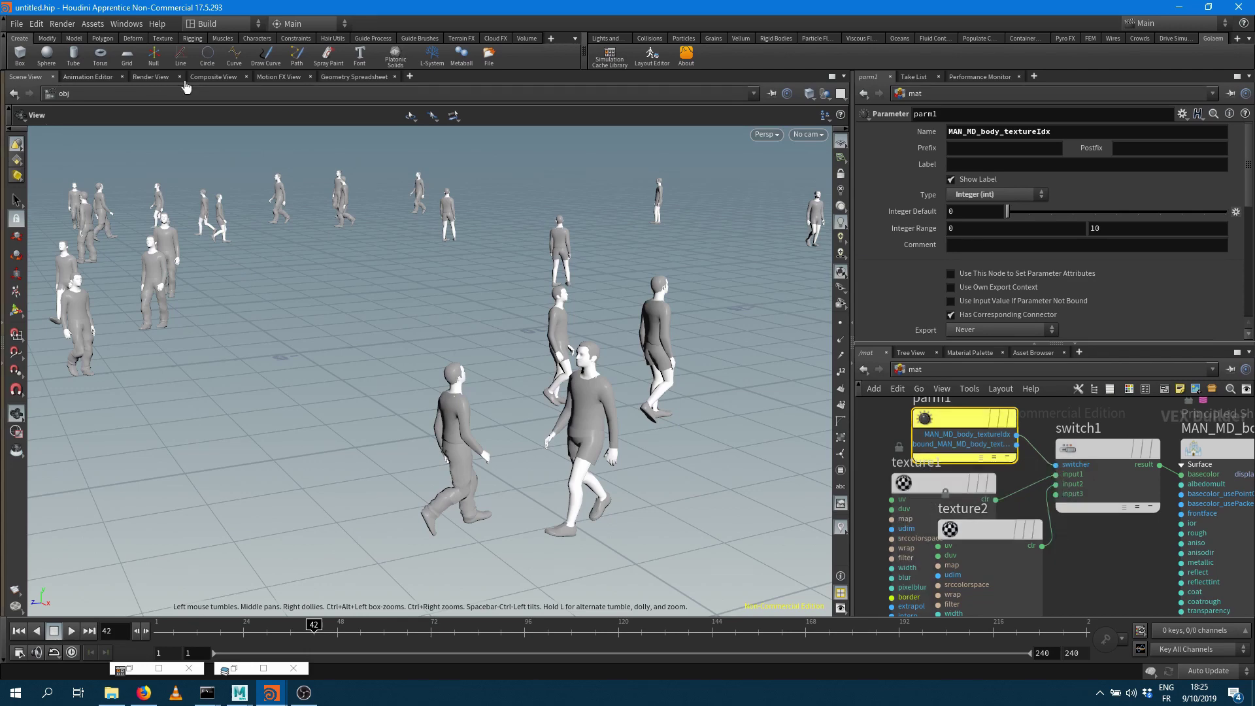
Start a mantra_ipr interactive render of the crowd in the Render View
left_click(150, 76)
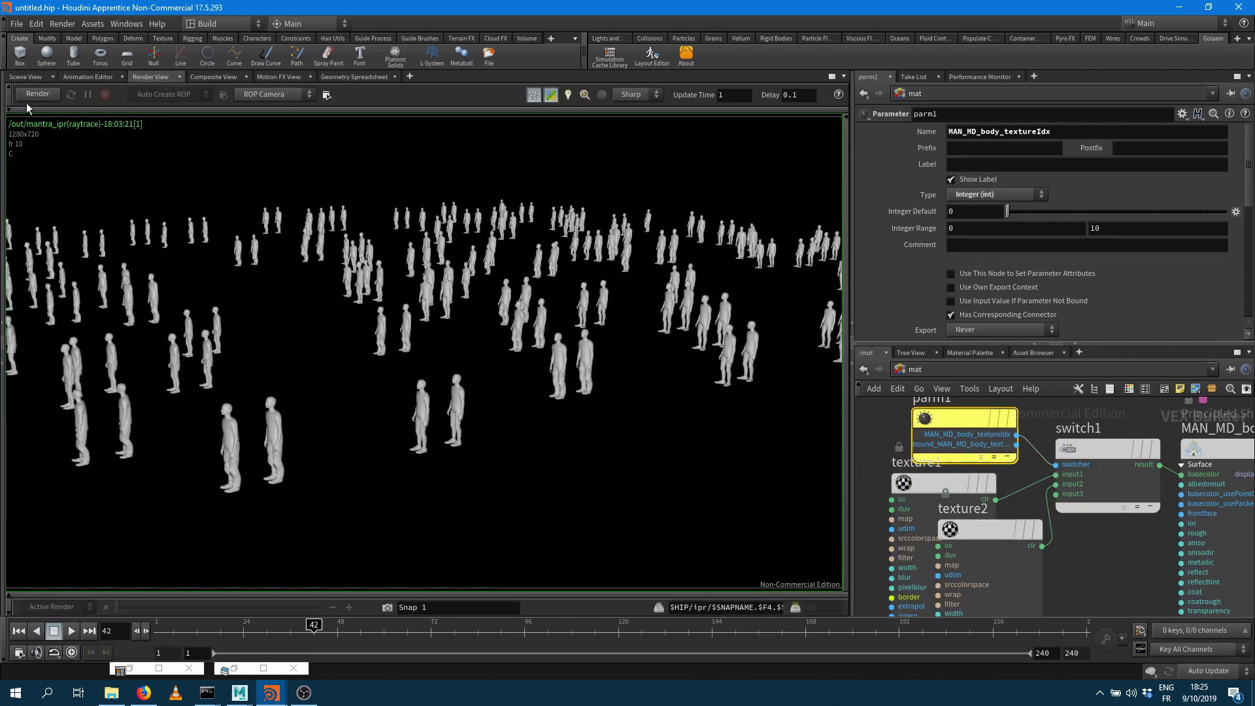
left_click(34, 93)
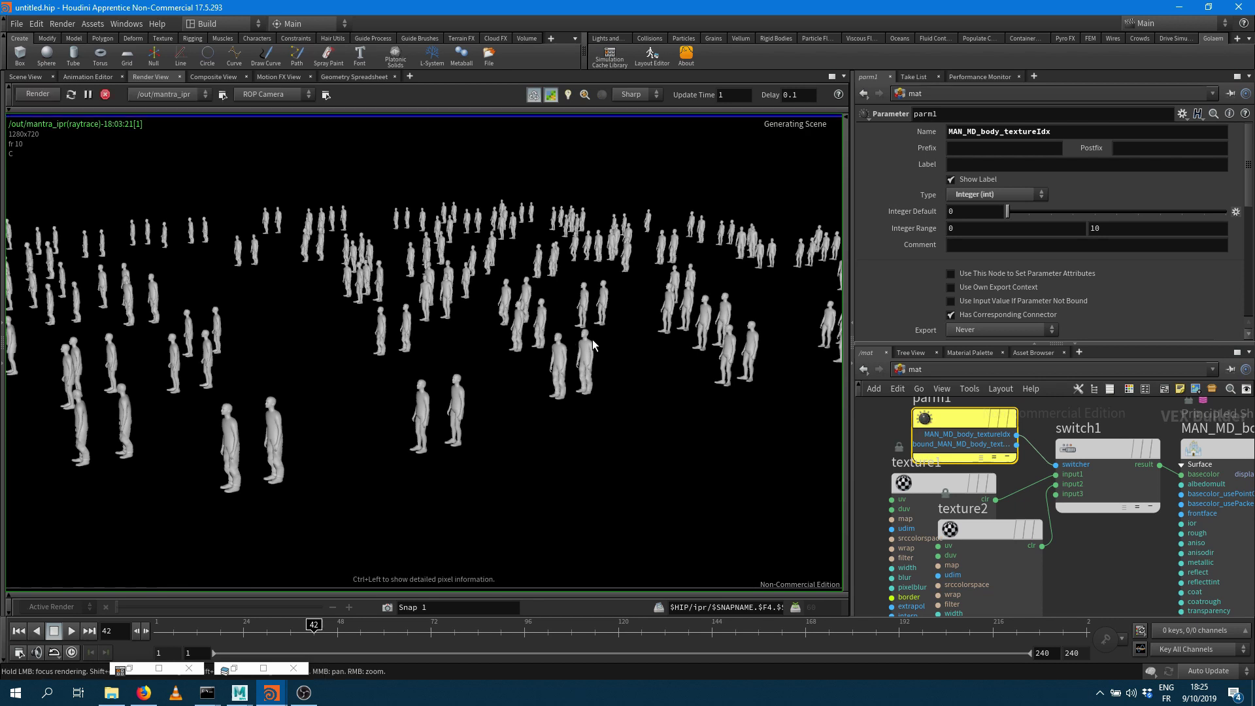